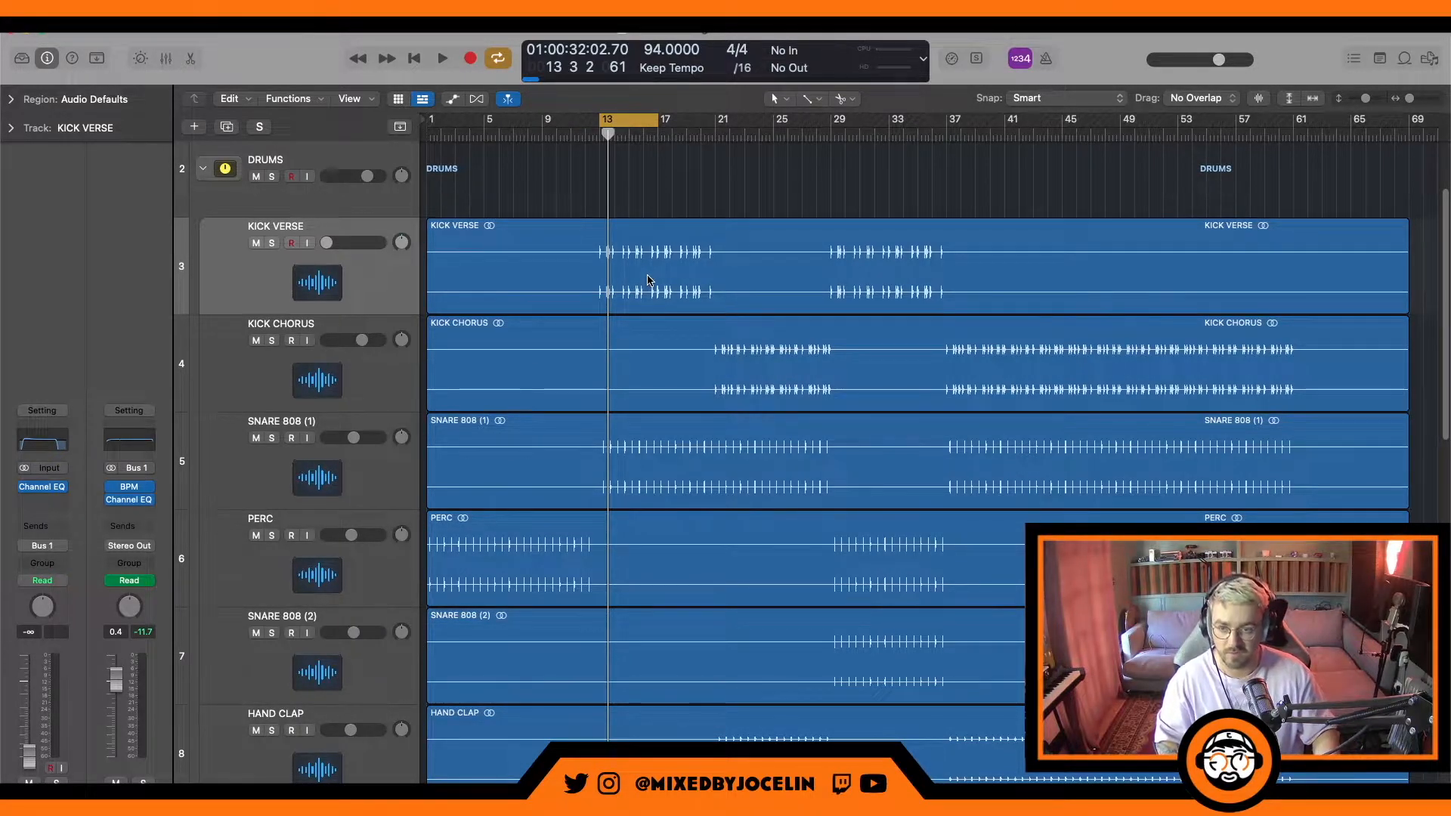
Play the looped verse section and set the KICK VERSE channel fader to -1.8 dB
key(space)
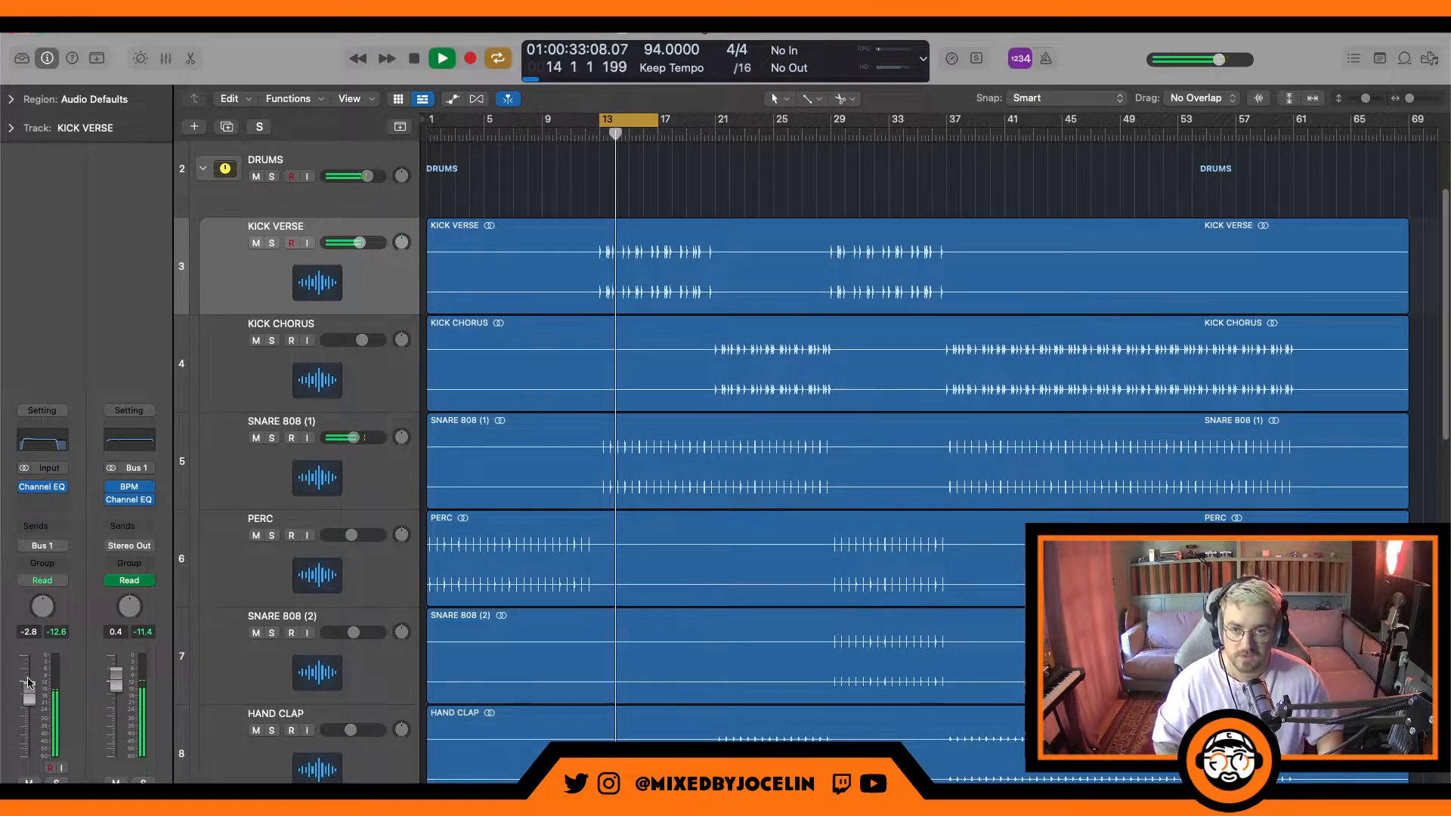
key(space)
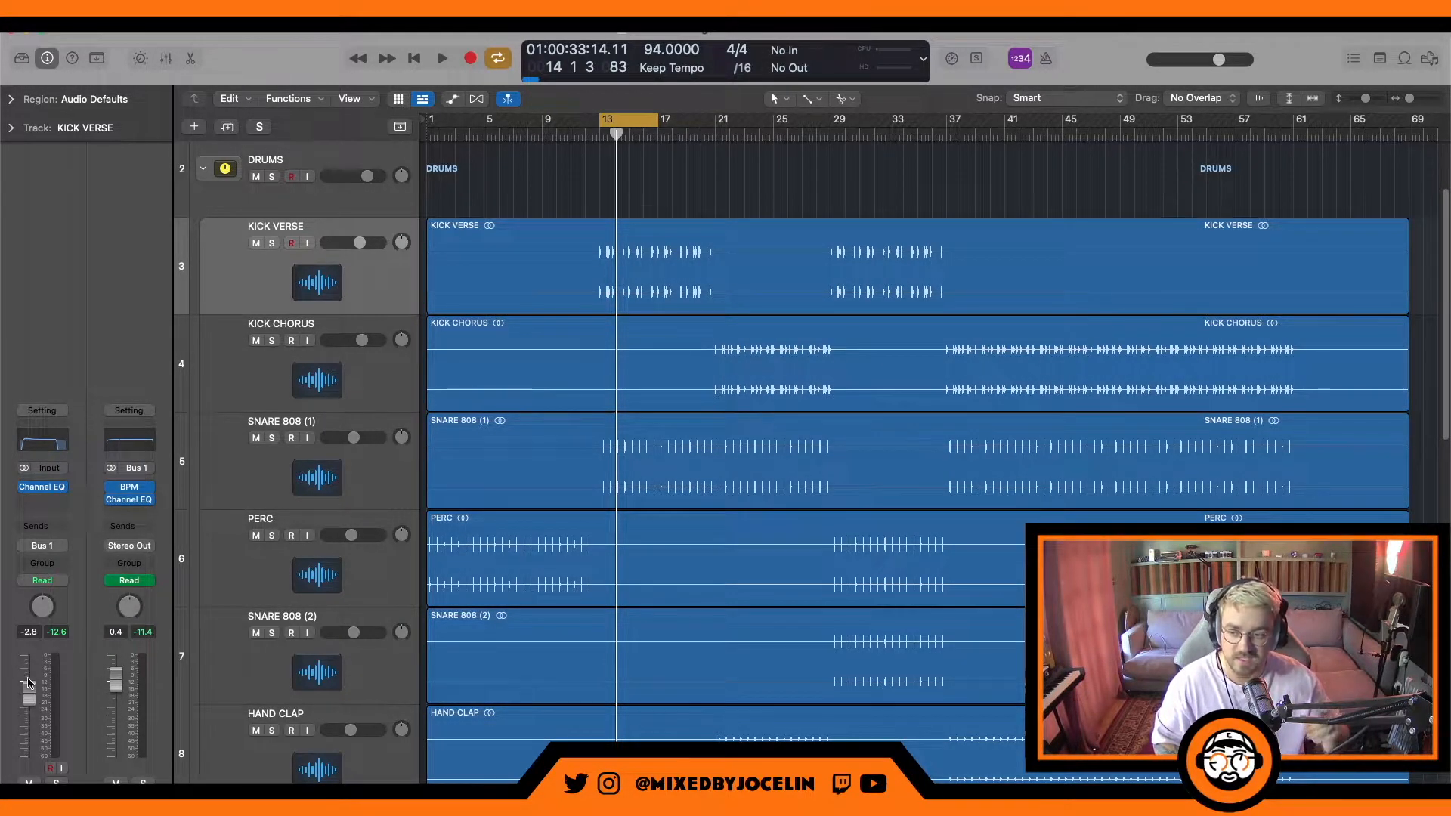
key(space)
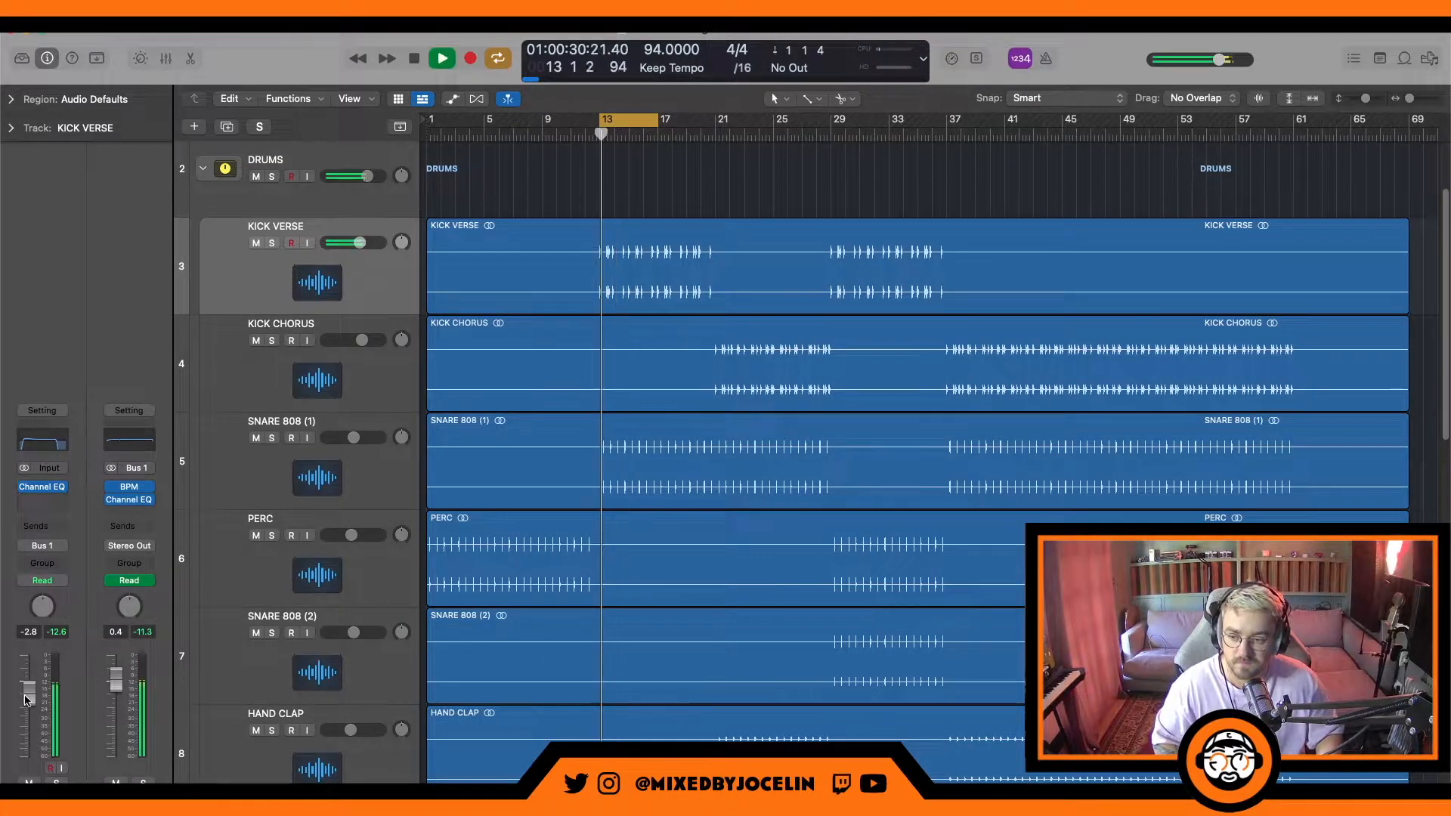
drag(28, 683, 28, 677)
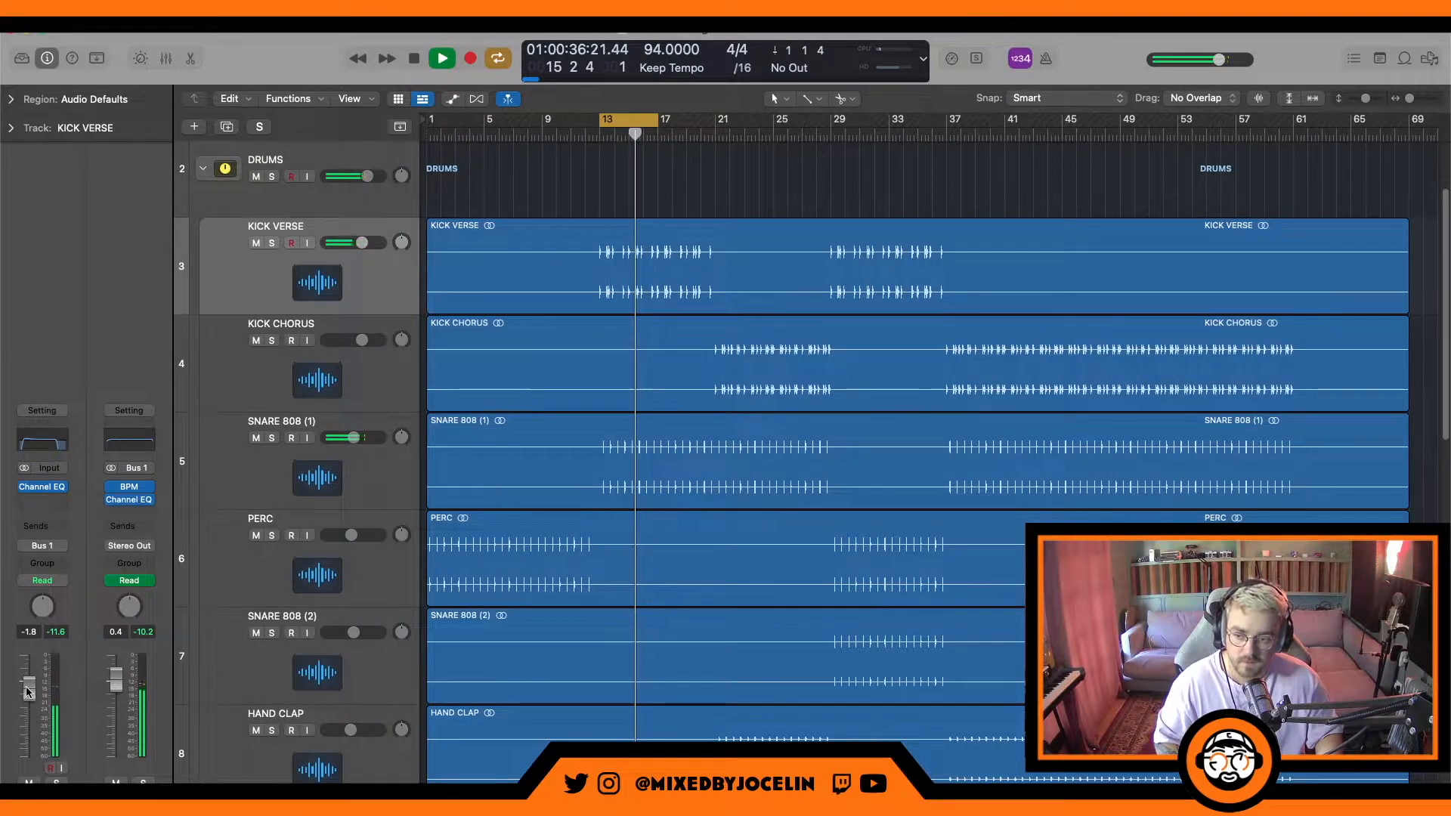
key(space)
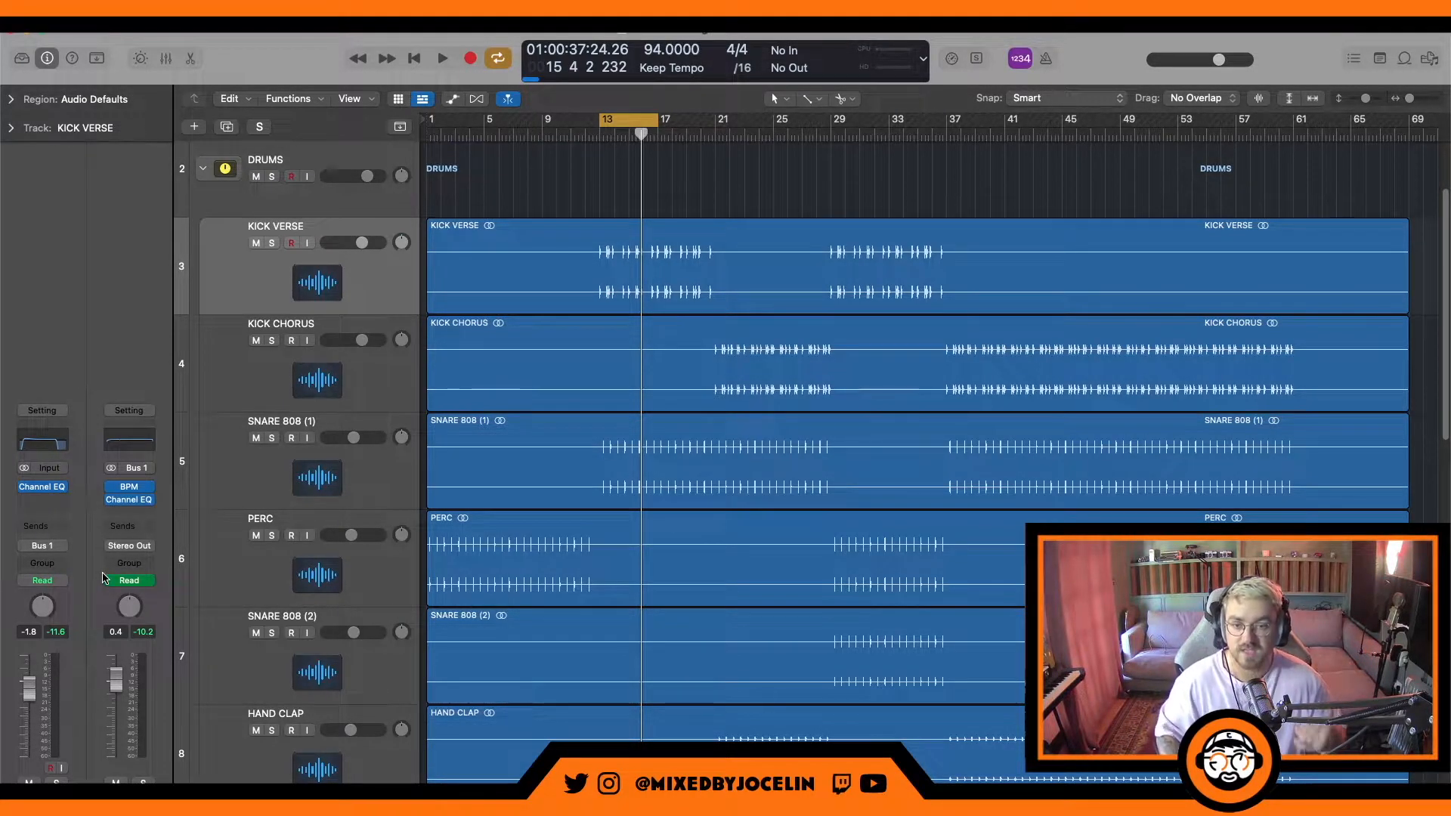
Check the Channel EQ curve on KICK VERSE, then add a send from this track to Bus 10
click(38, 444)
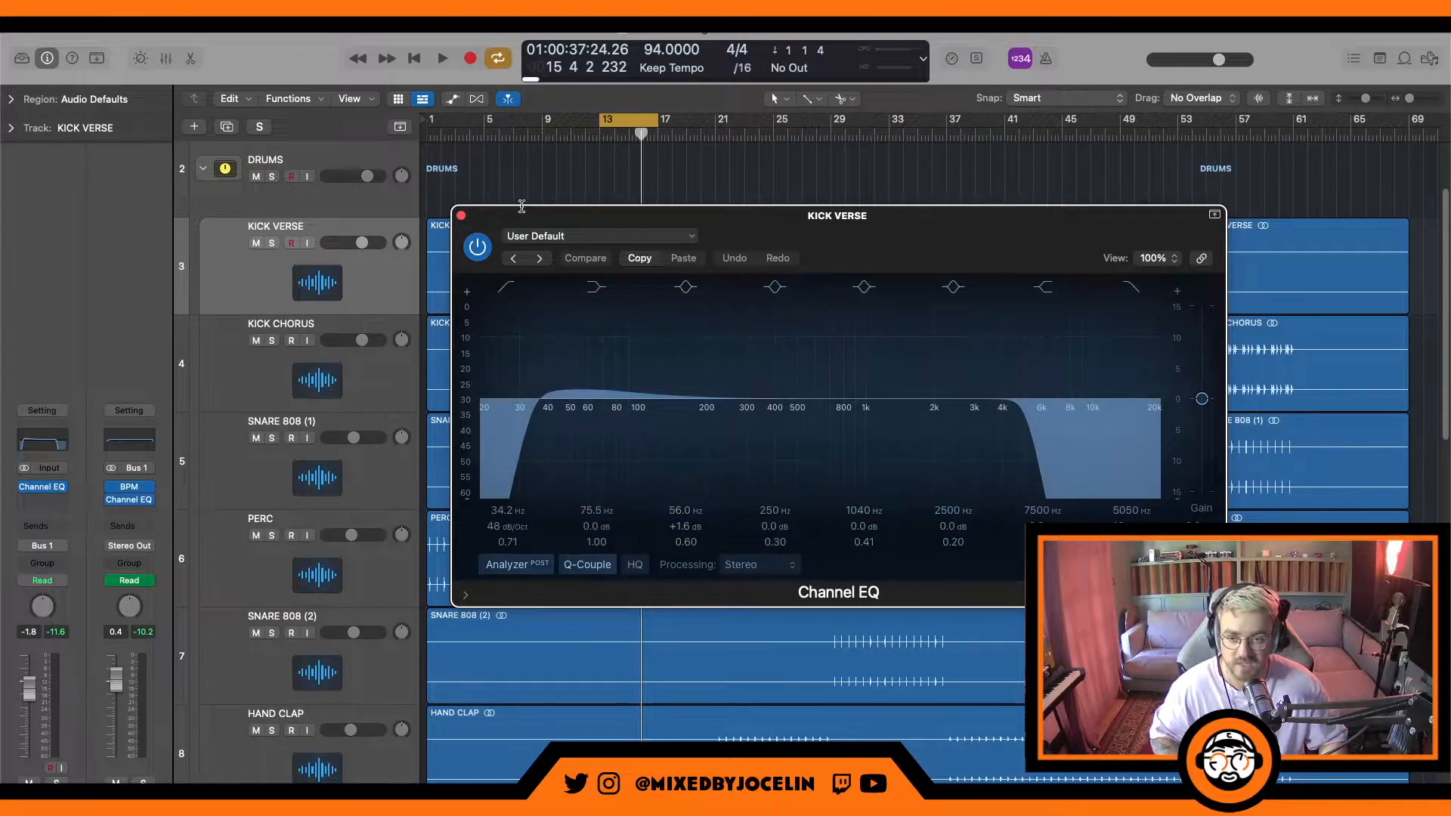
click(462, 216)
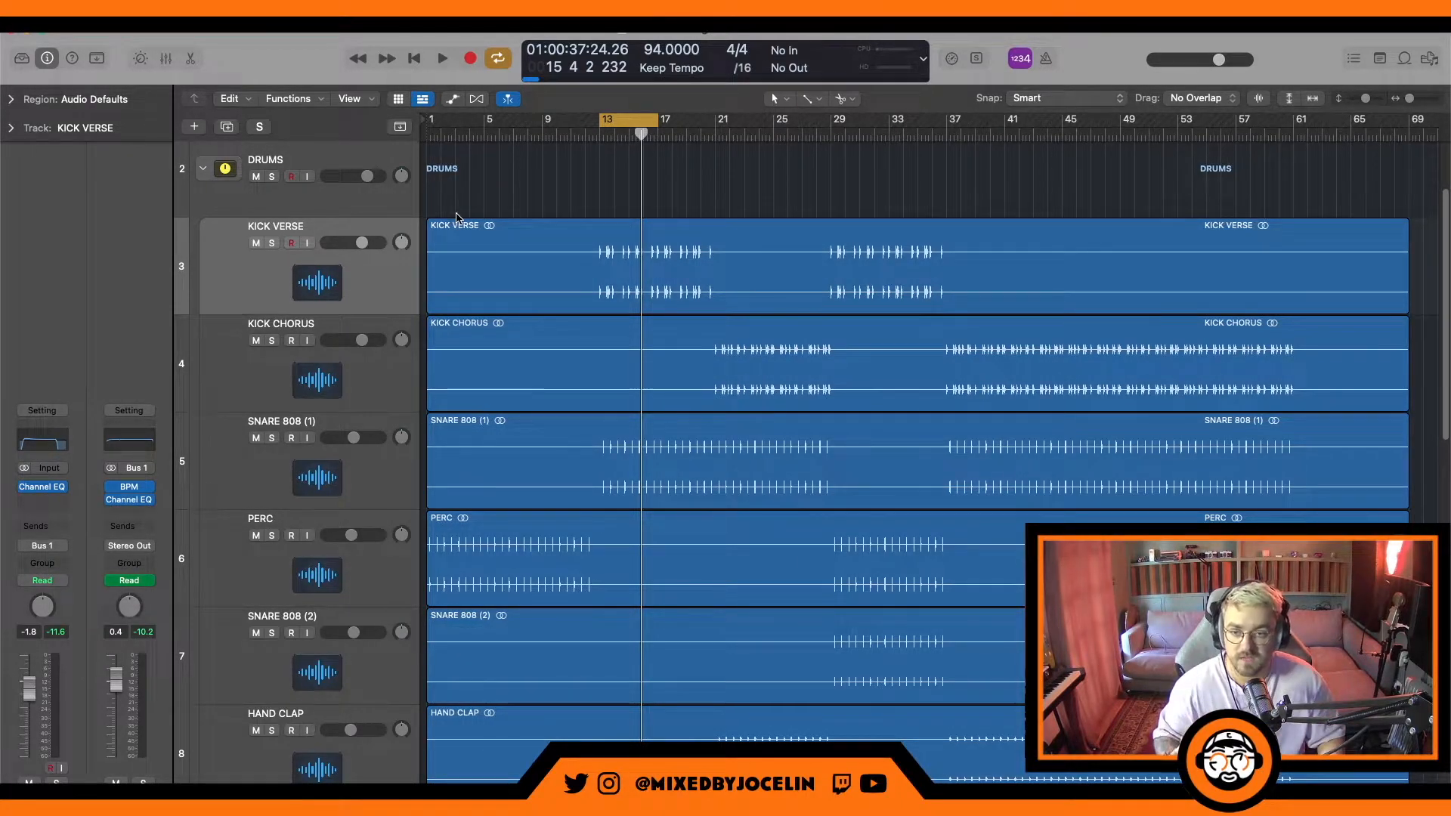
click(42, 533)
mouse_move(101, 558)
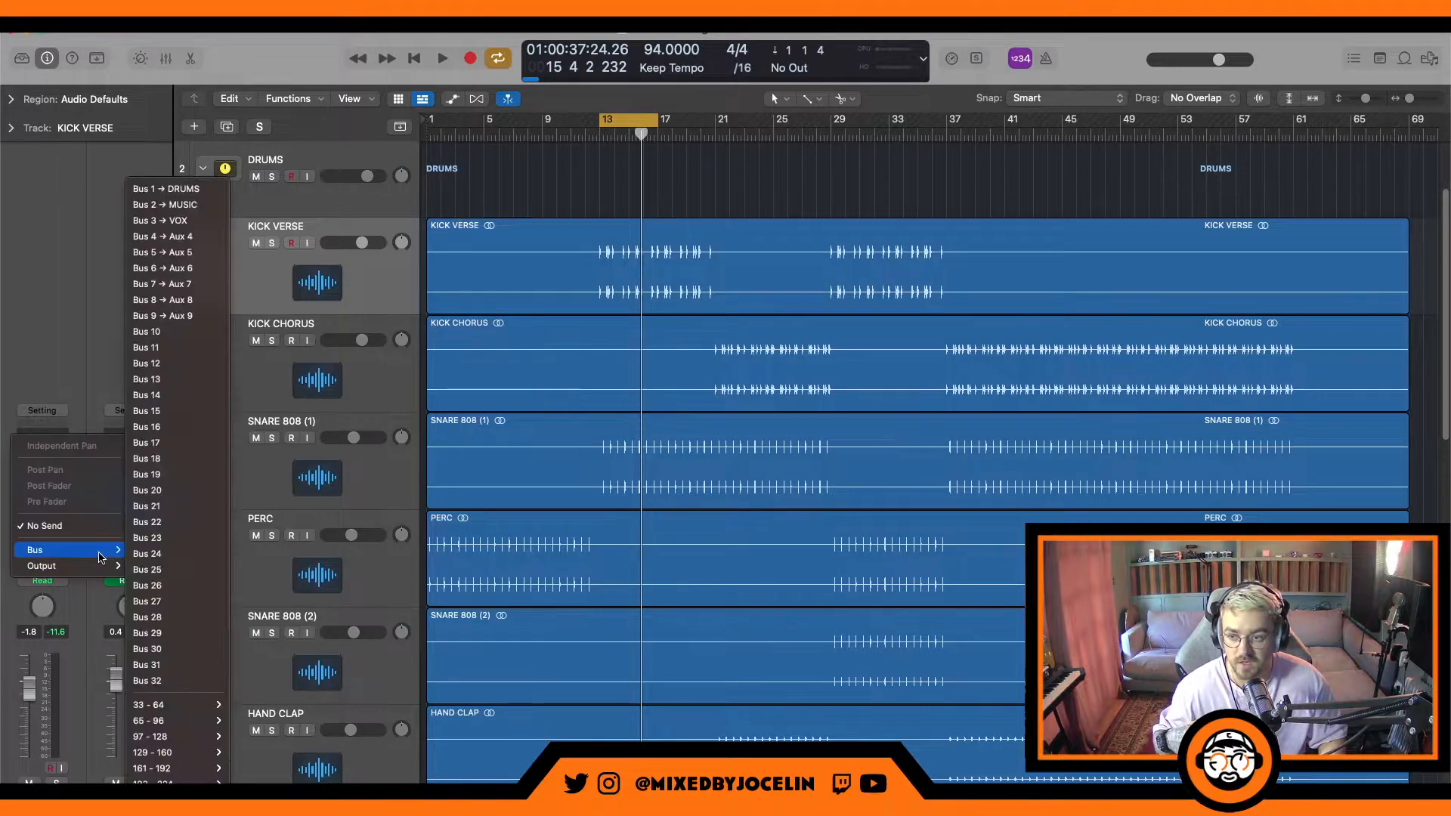
click(189, 338)
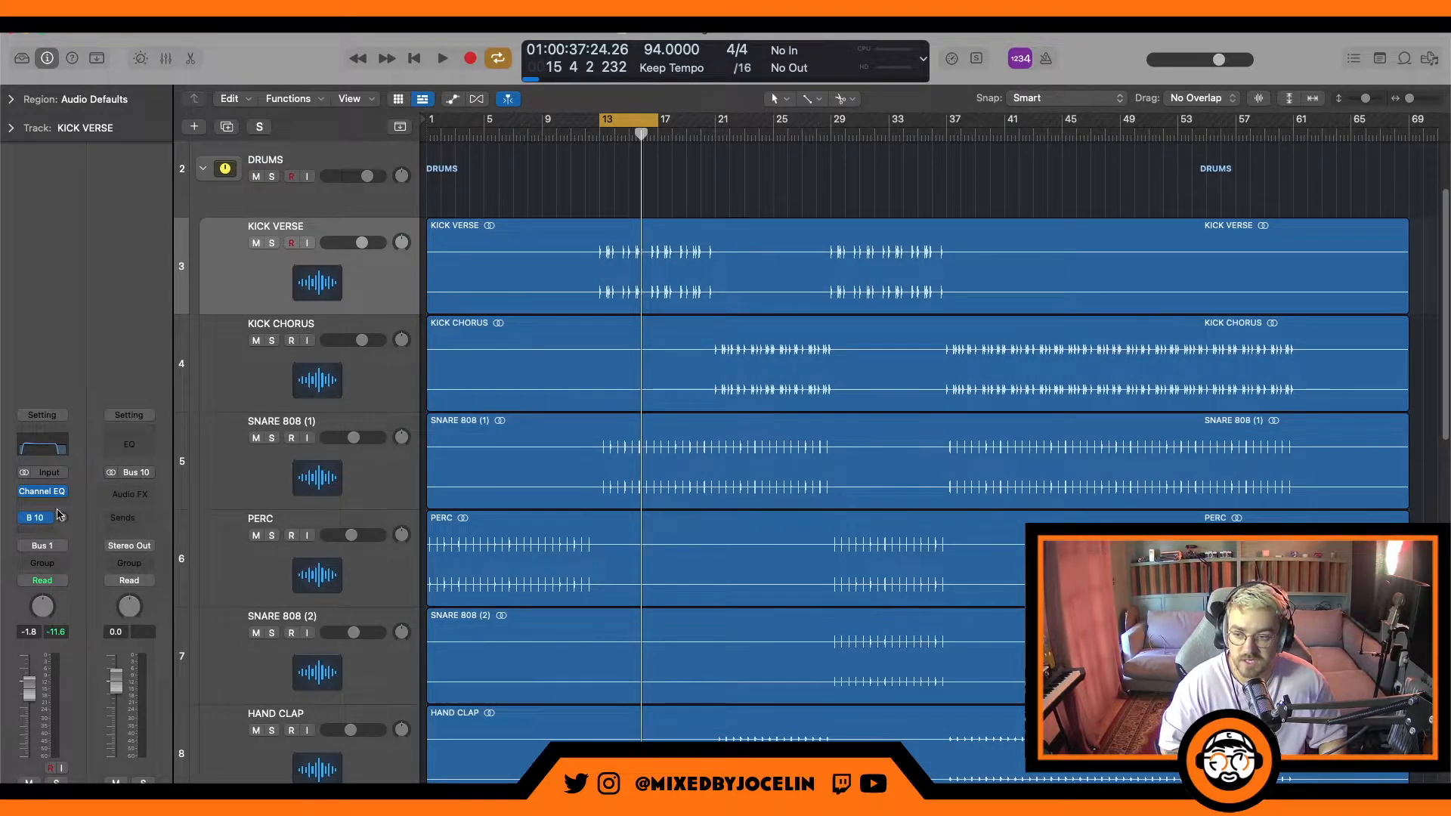
Insert the FabFilter Pro-C 2 compressor in stereo on the Bus 10 aux channel
click(143, 492)
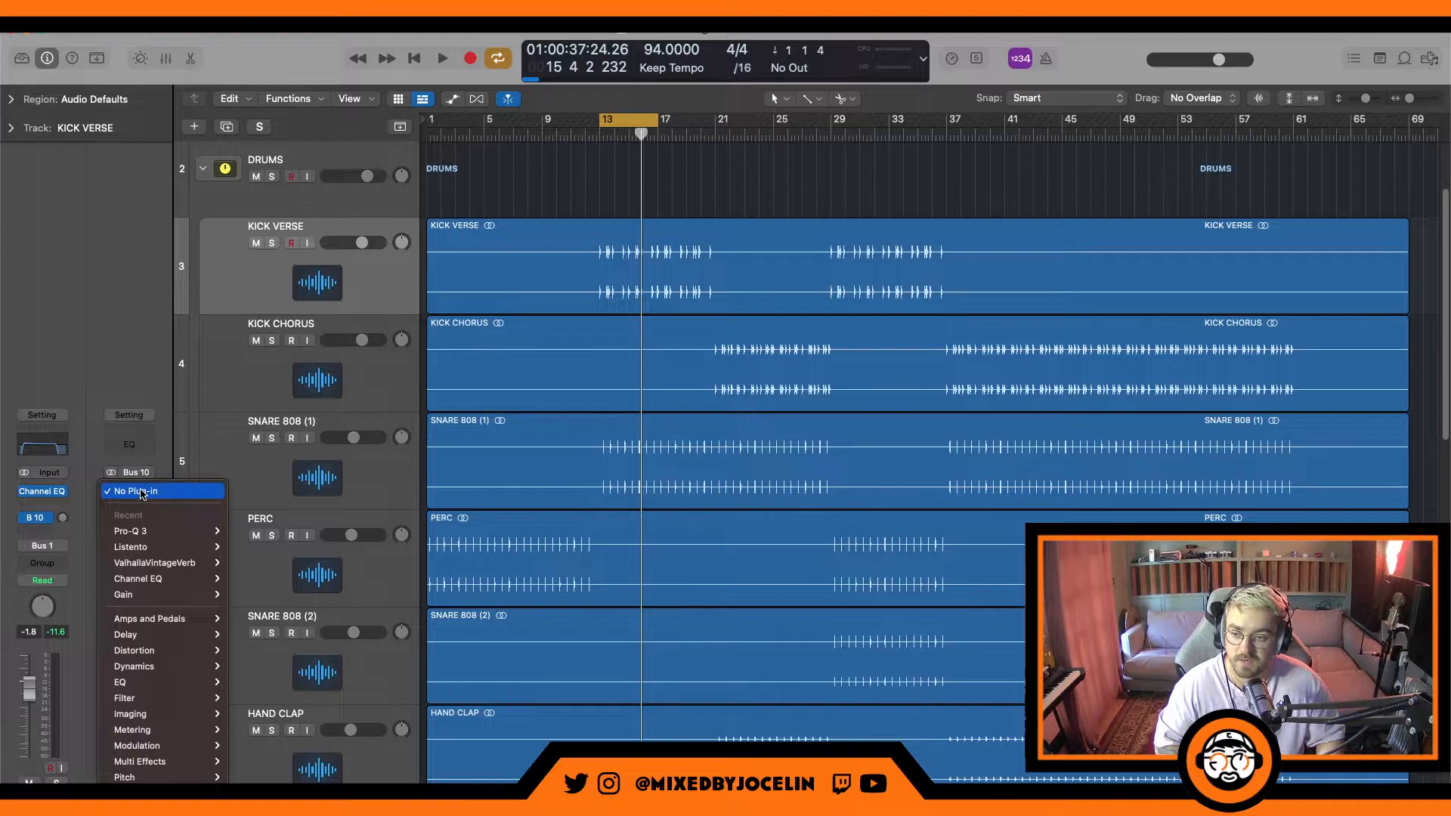
mouse_move(158, 780)
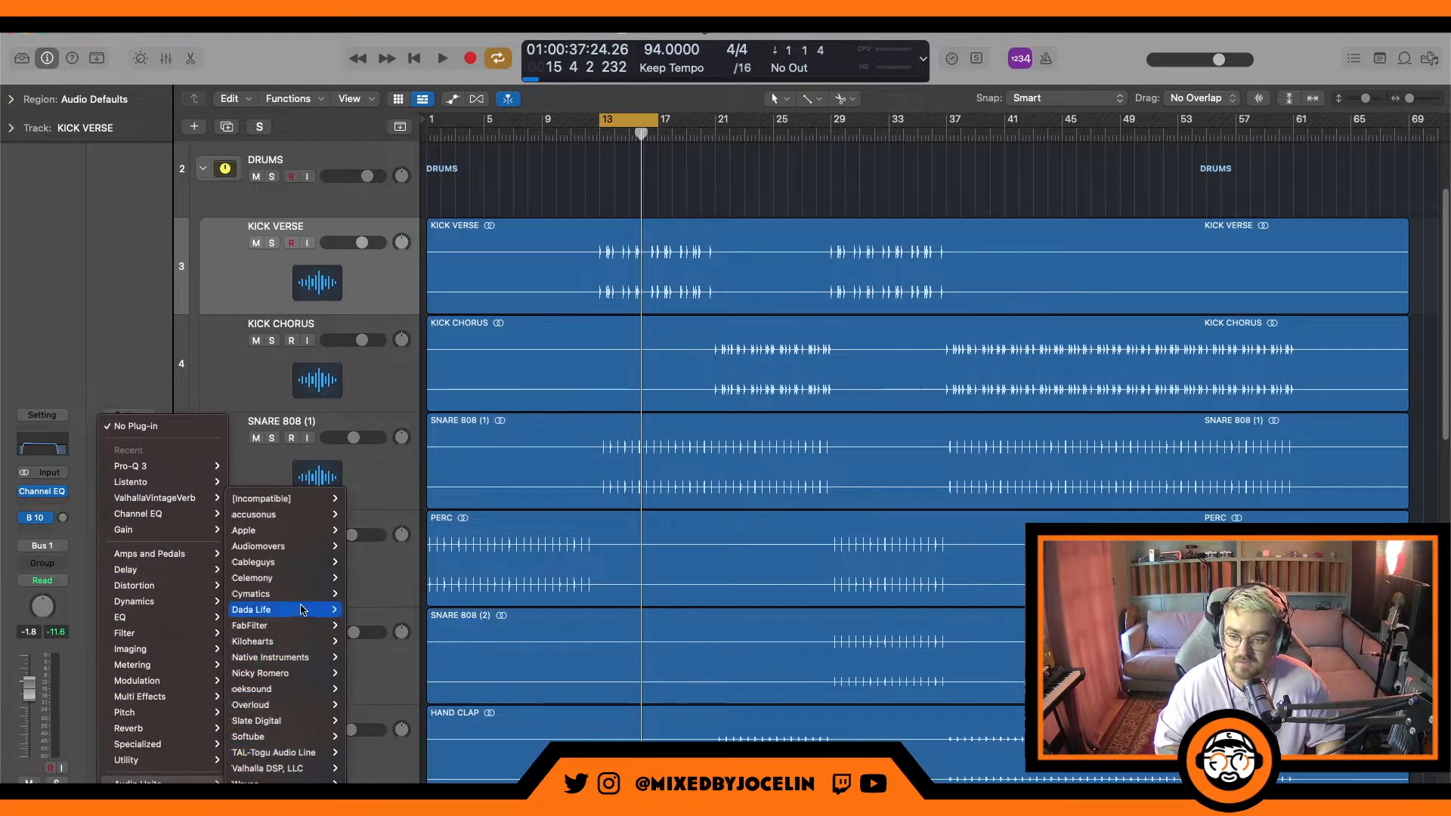
mouse_move(302, 625)
mouse_move(408, 625)
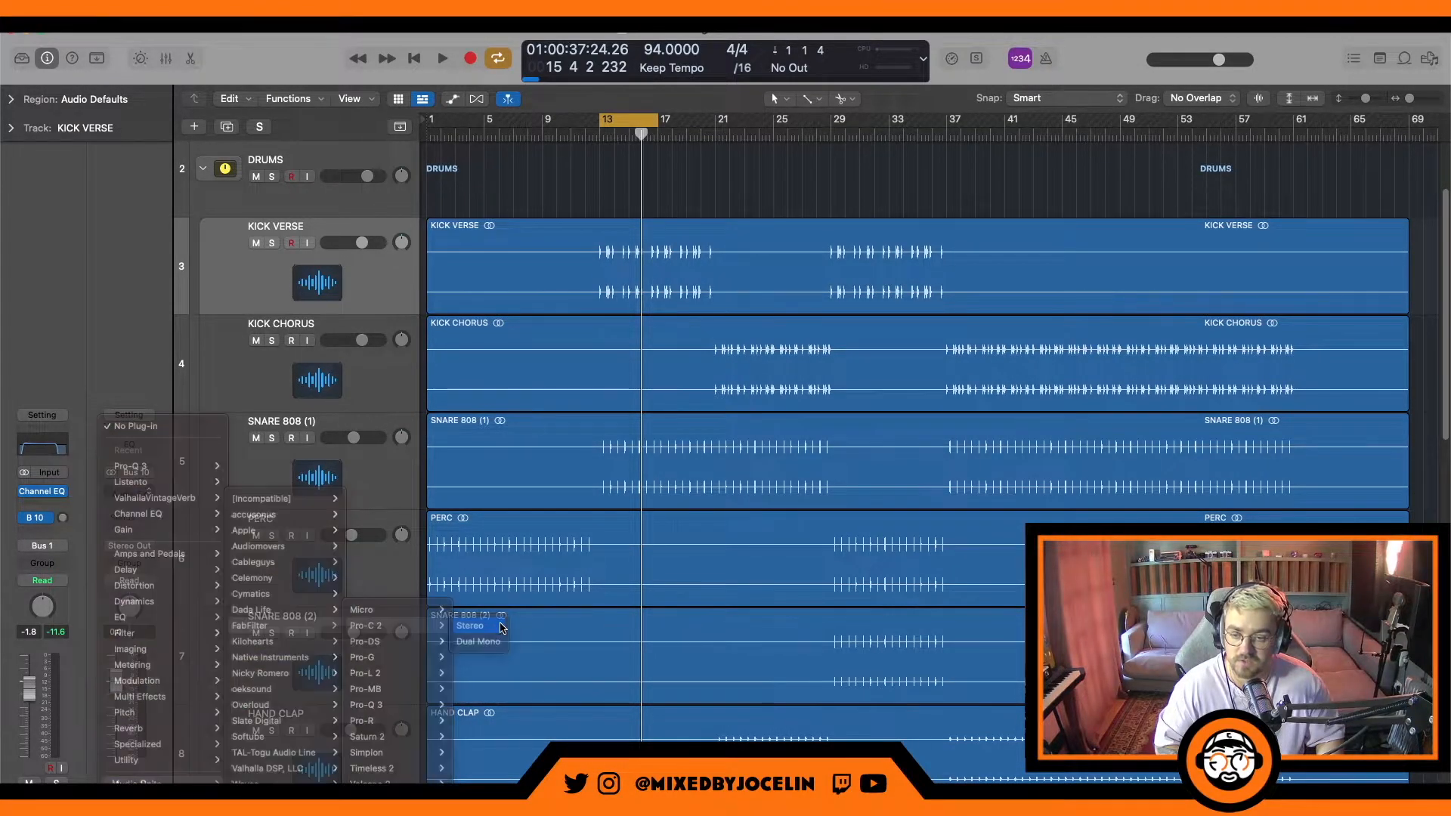
click(470, 626)
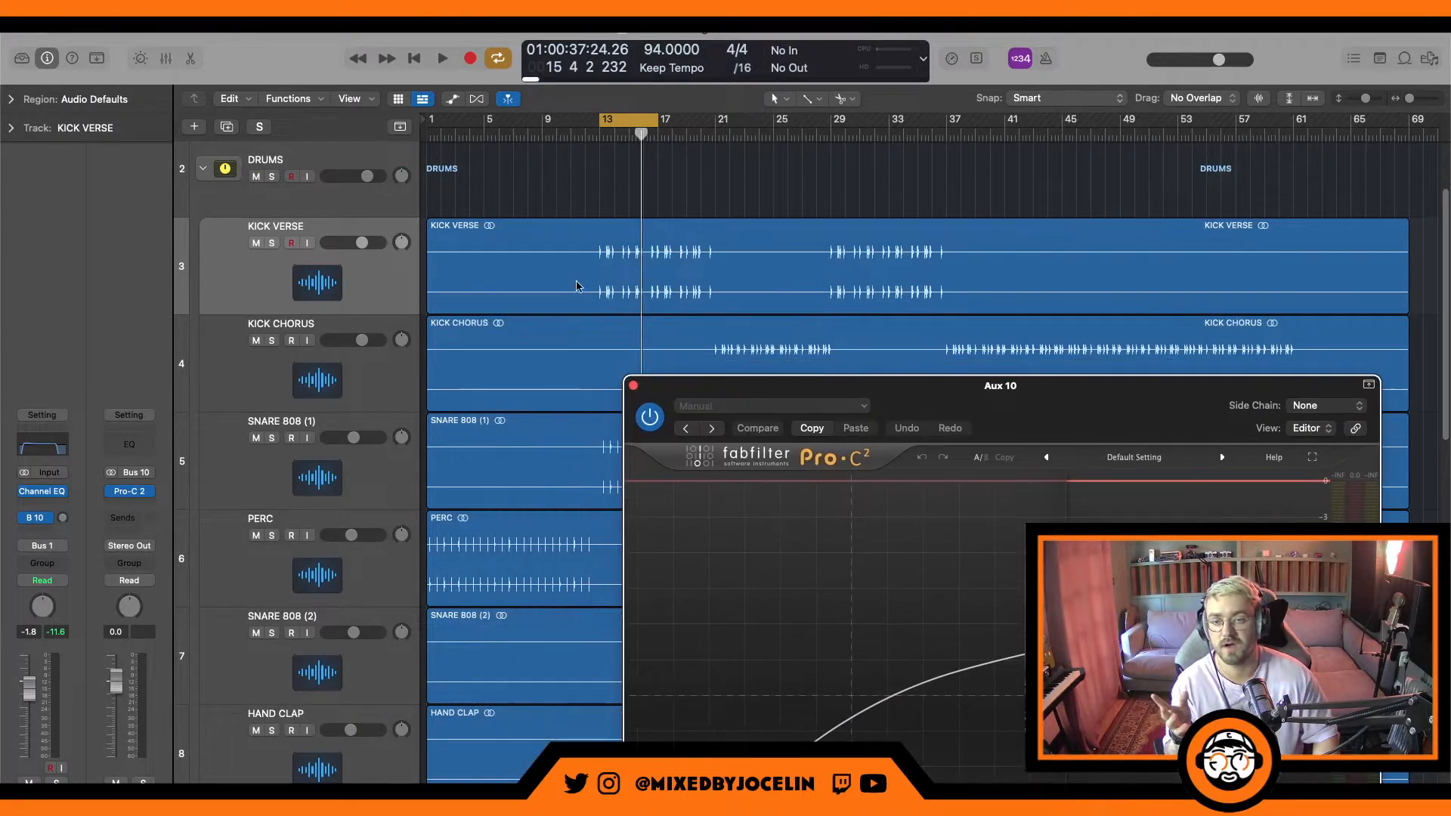
Set Pro-C 2 for heavy compression with a very low threshold, 8.94:1 ratio, faster release and auto gain off
drag(1057, 385, 814, 116)
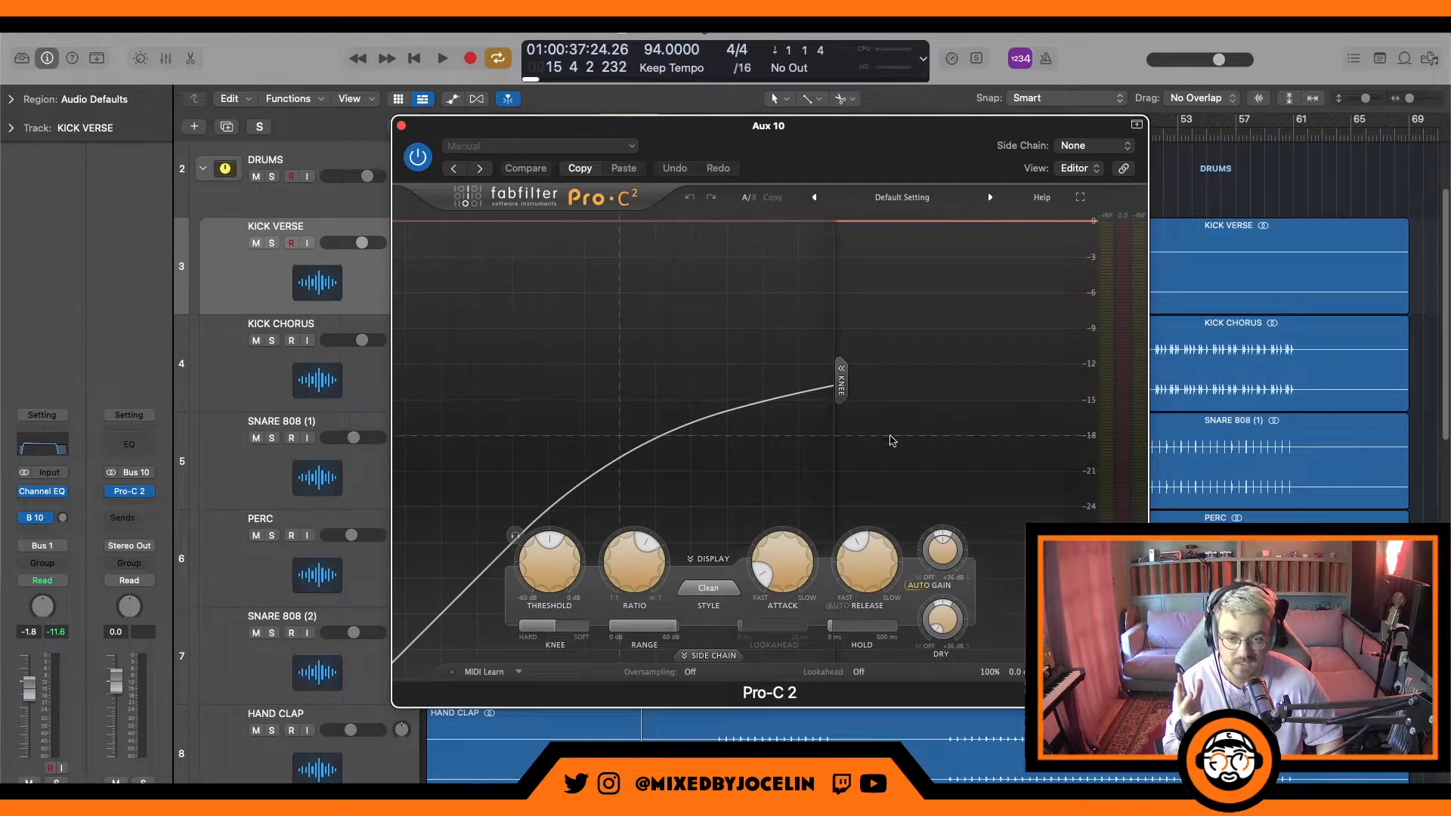
drag(550, 564, 518, 656)
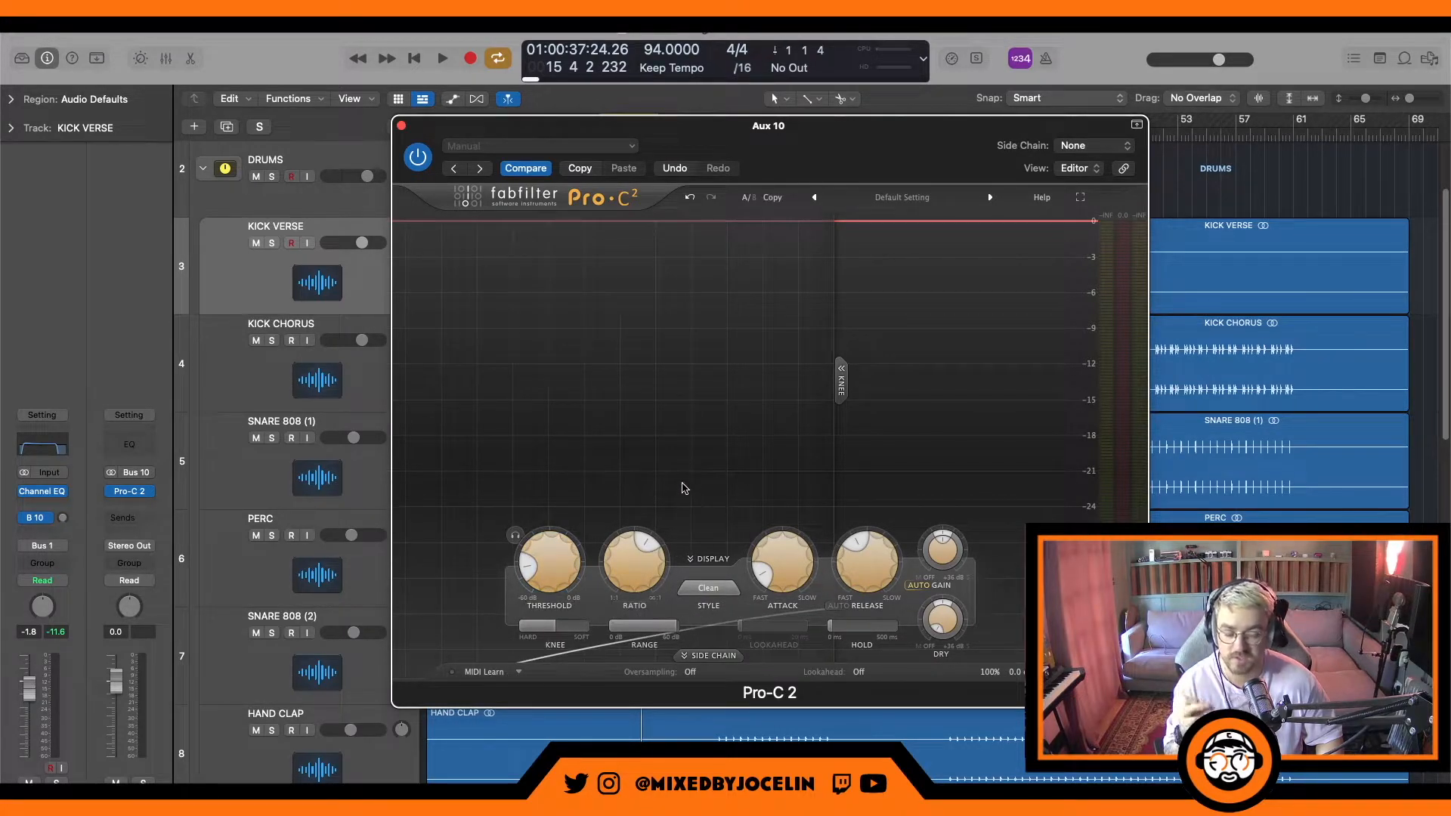
drag(639, 545, 639, 492)
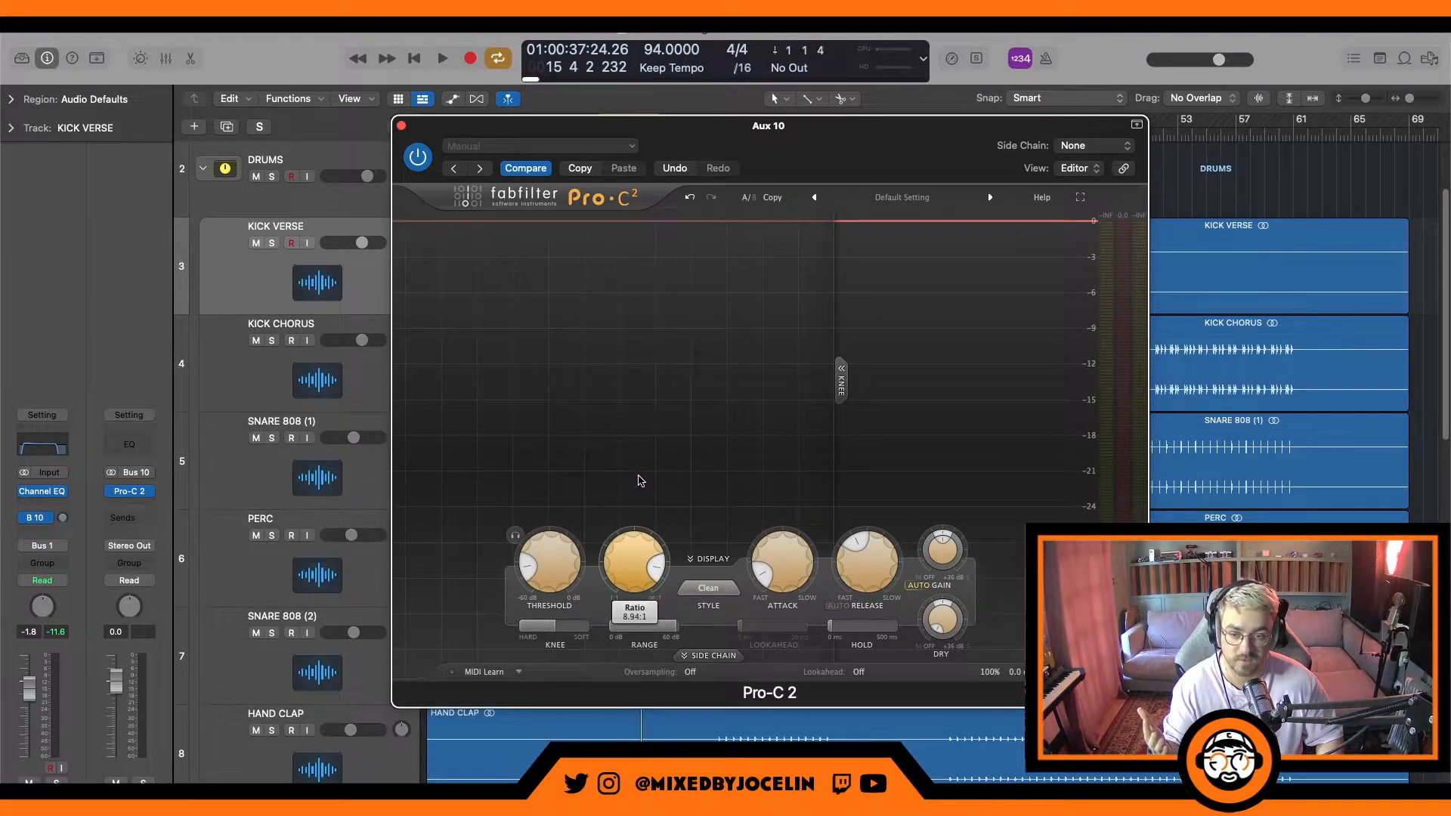
mouse_move(800, 561)
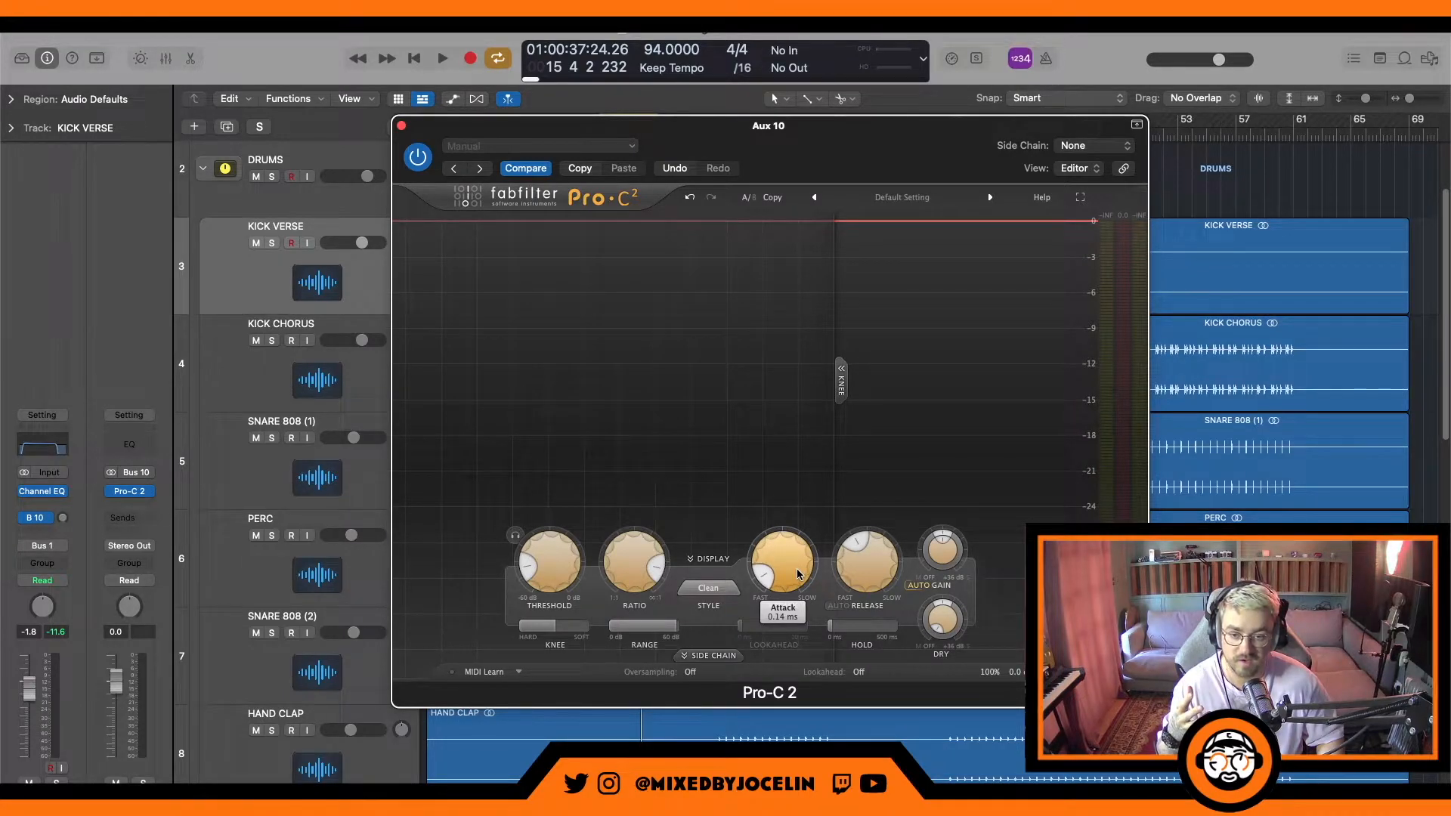
mouse_move(858, 586)
drag(859, 587, 858, 603)
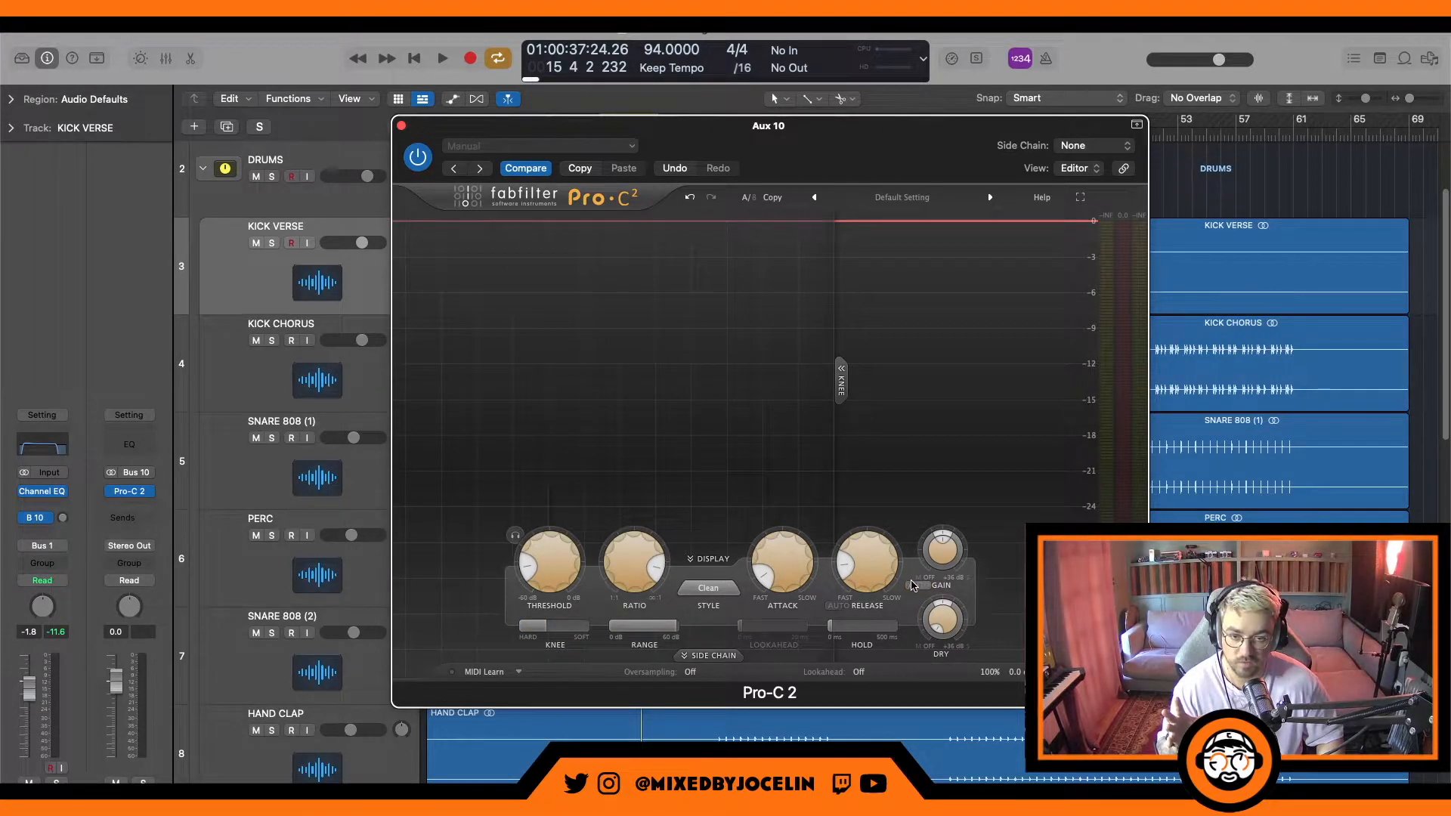
Raise the KICK VERSE send level to Bus 10 during loop playback to blend in the compressed kick
drag(886, 168, 1119, 134)
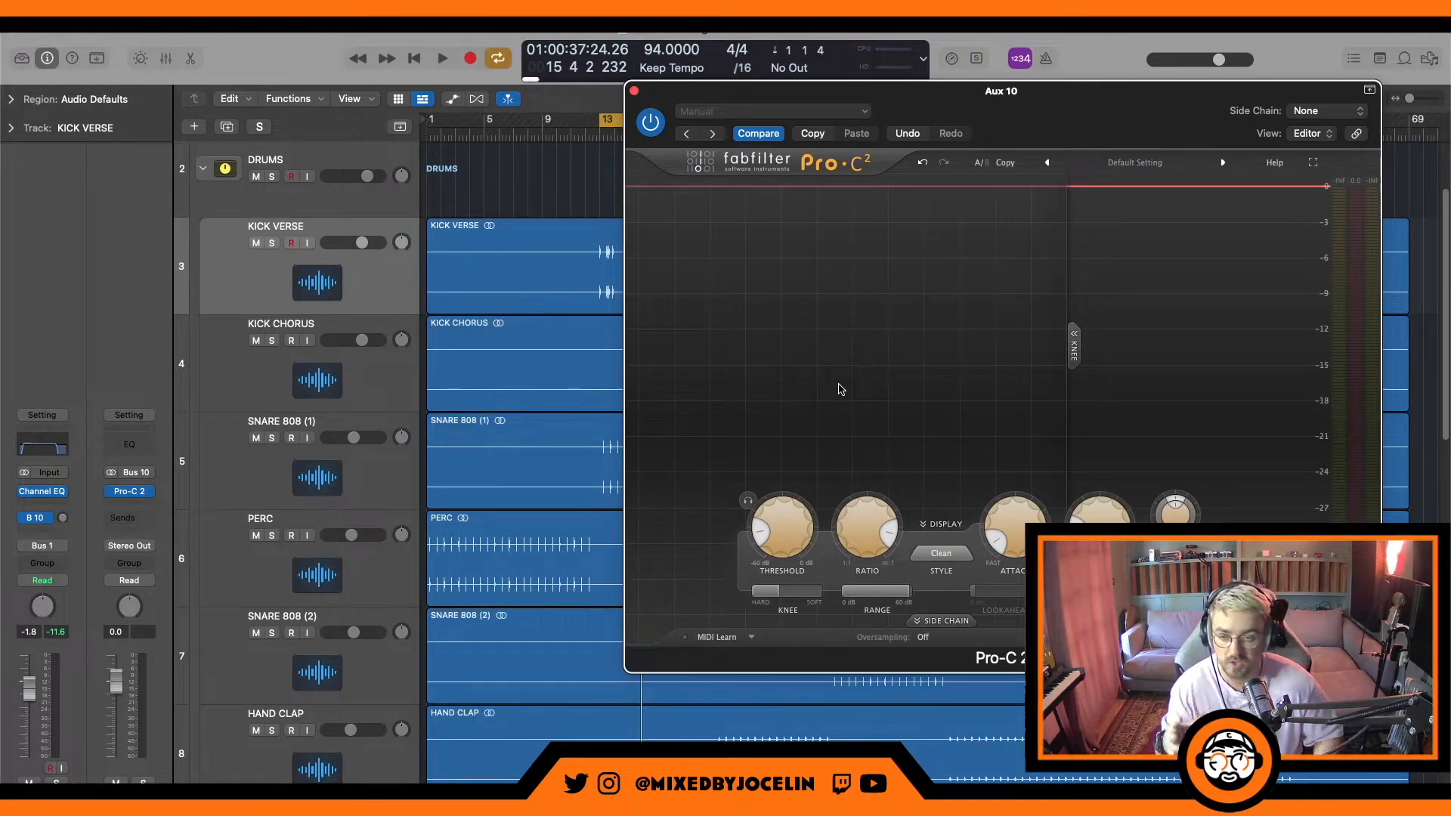
click(36, 518)
click(46, 584)
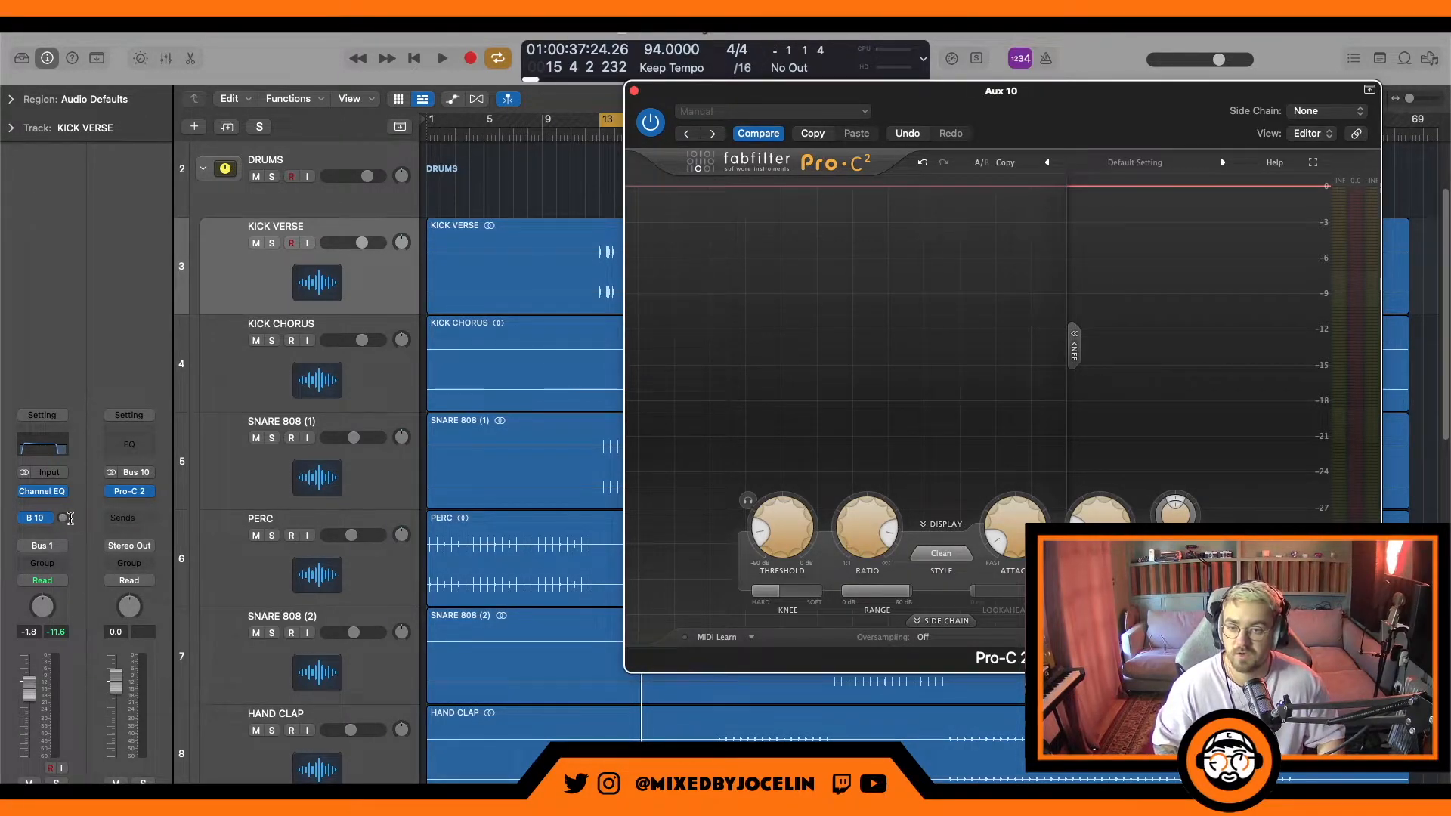
key(space)
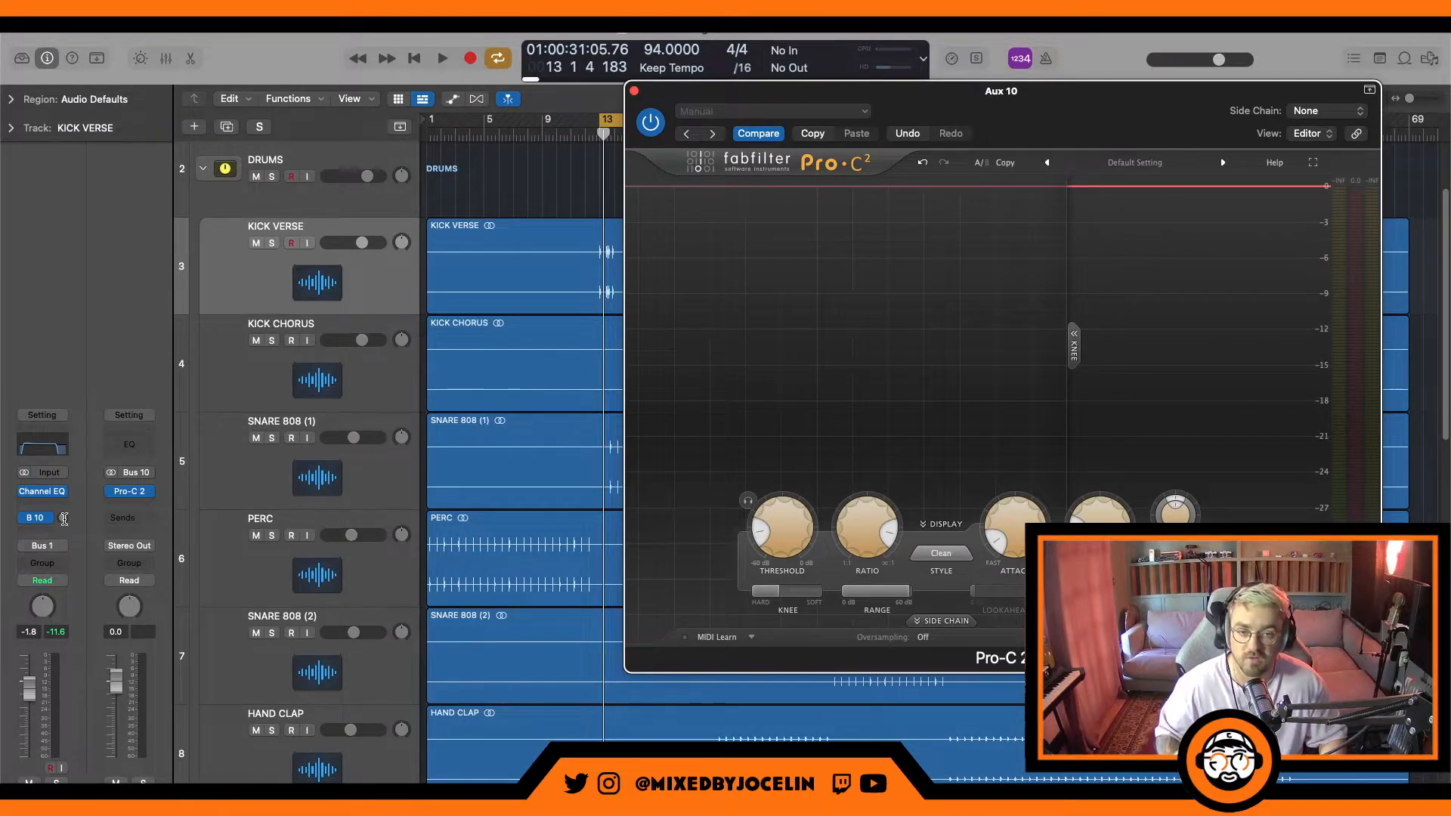
key(space)
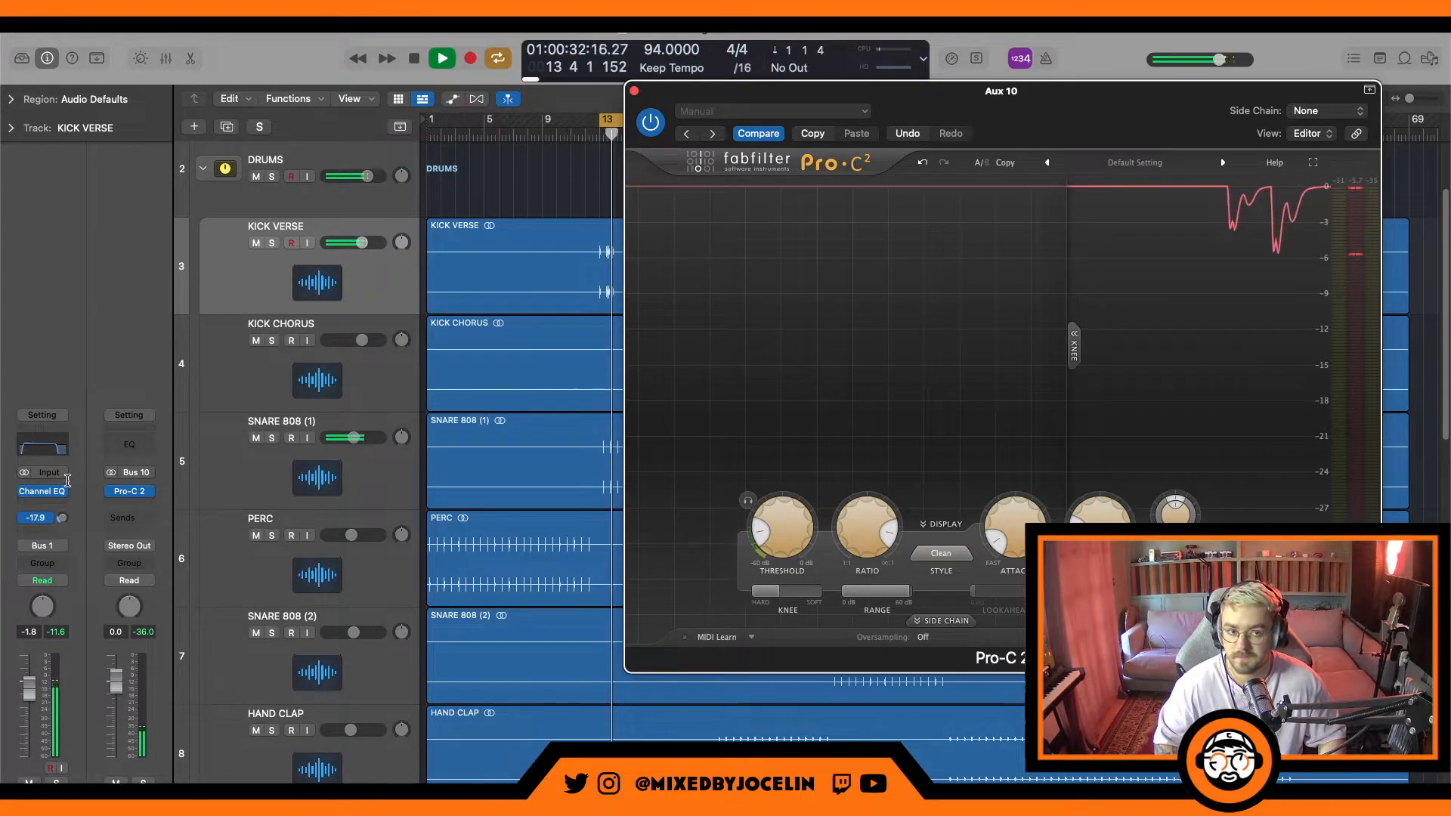
click(66, 484)
drag(63, 519, 64, 486)
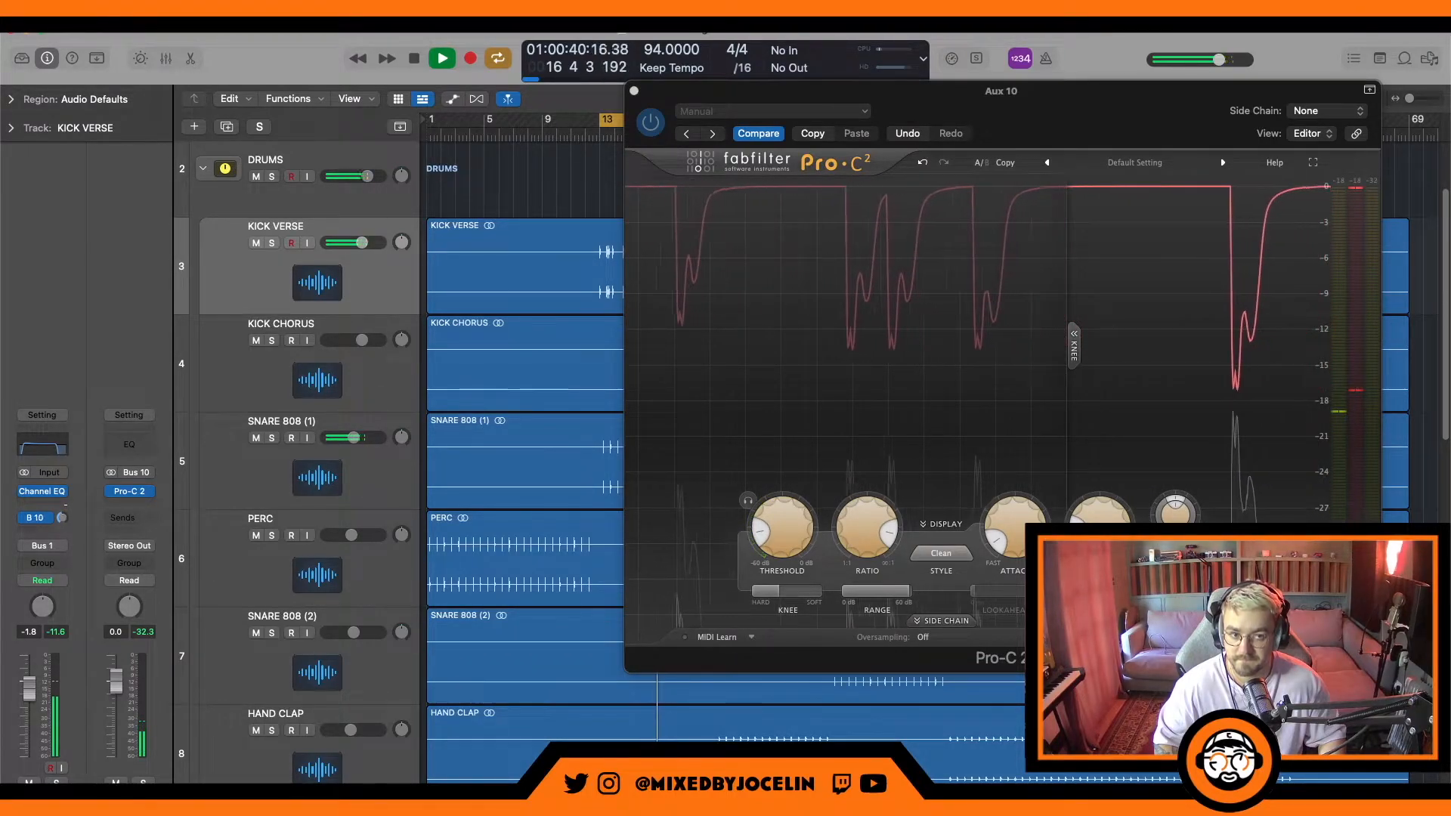
key(space)
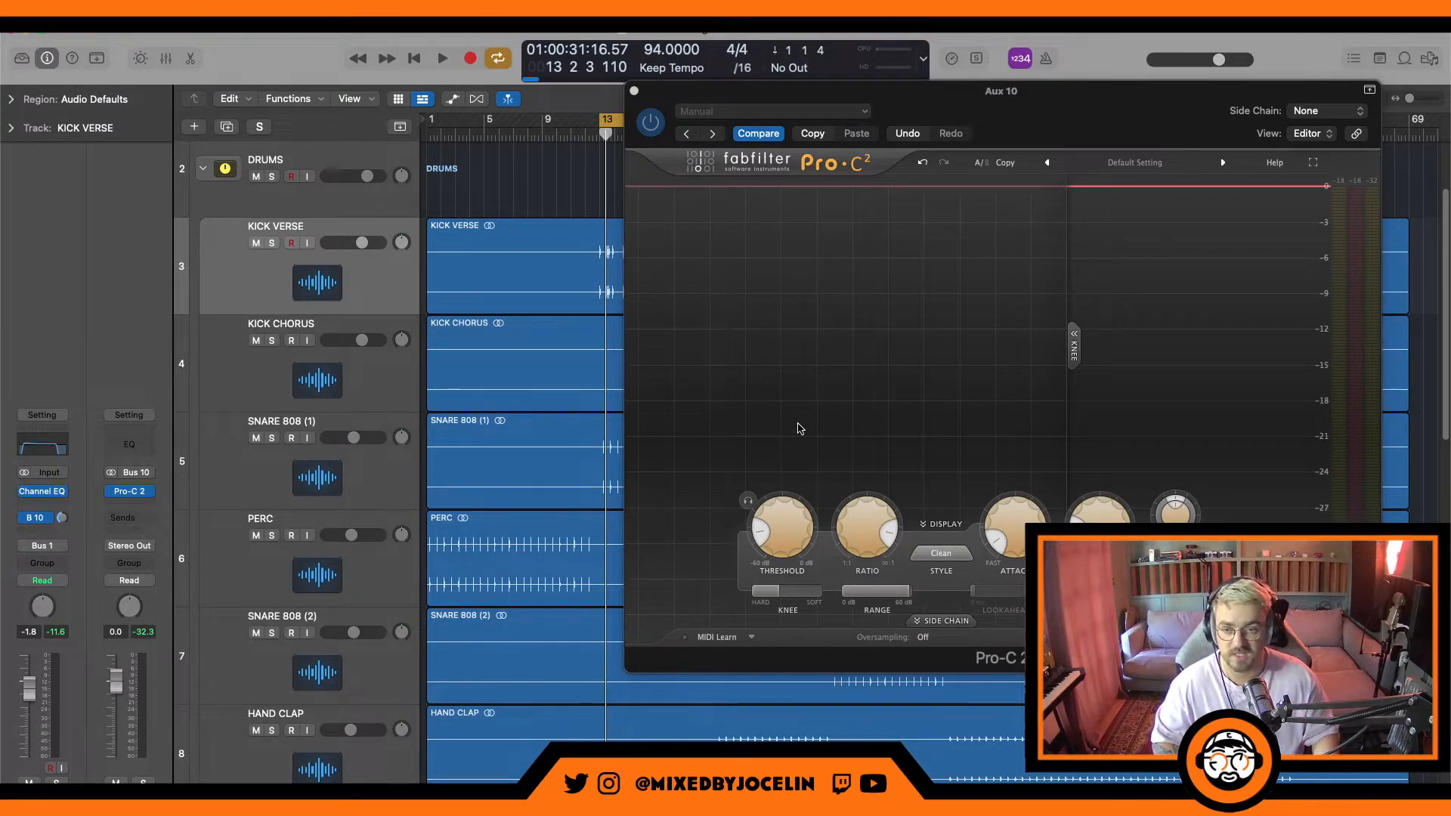
Compare the kick with and without the parallel compression by toggling its Bus 10 send during playback
key(space)
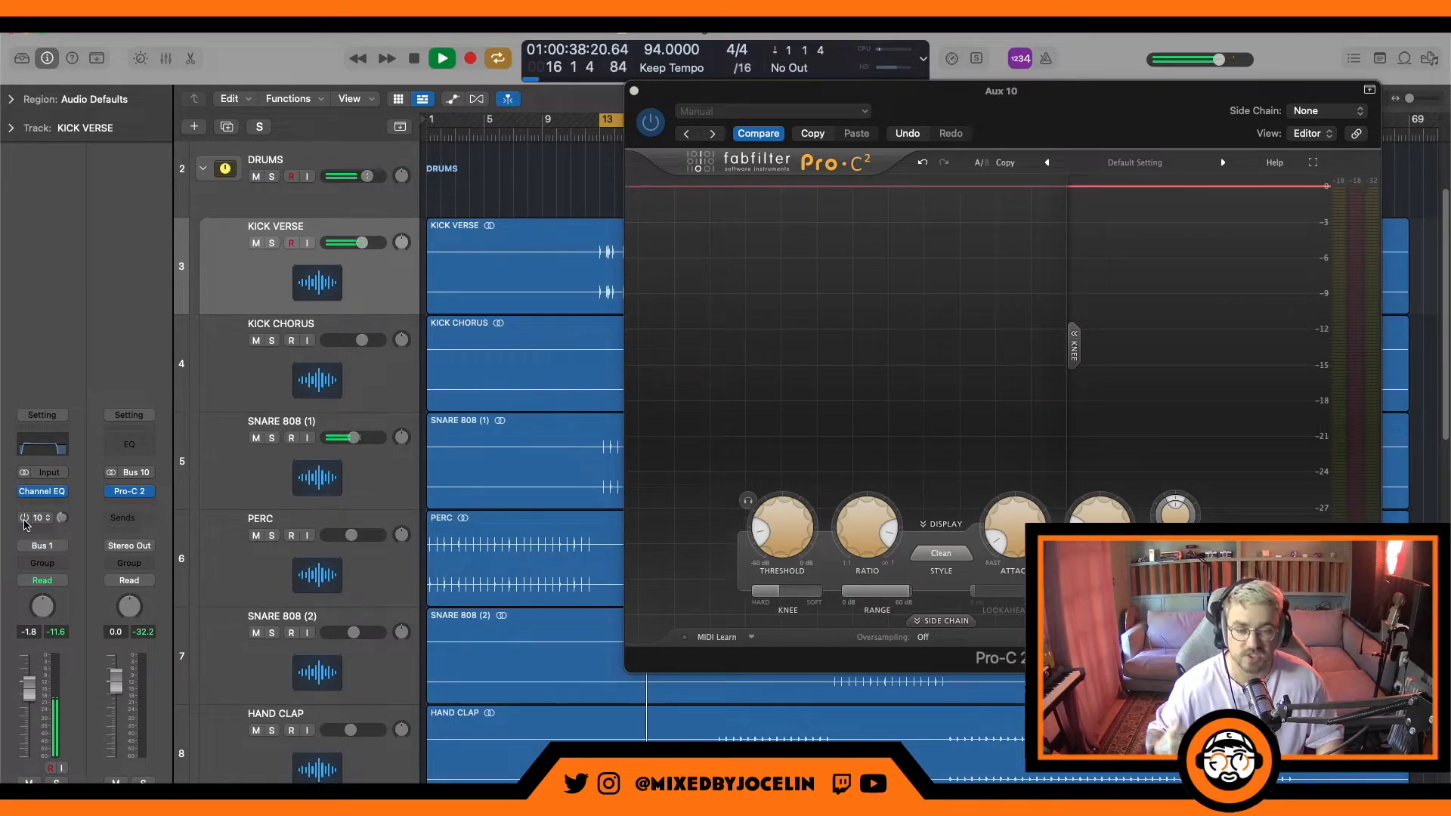
click(24, 519)
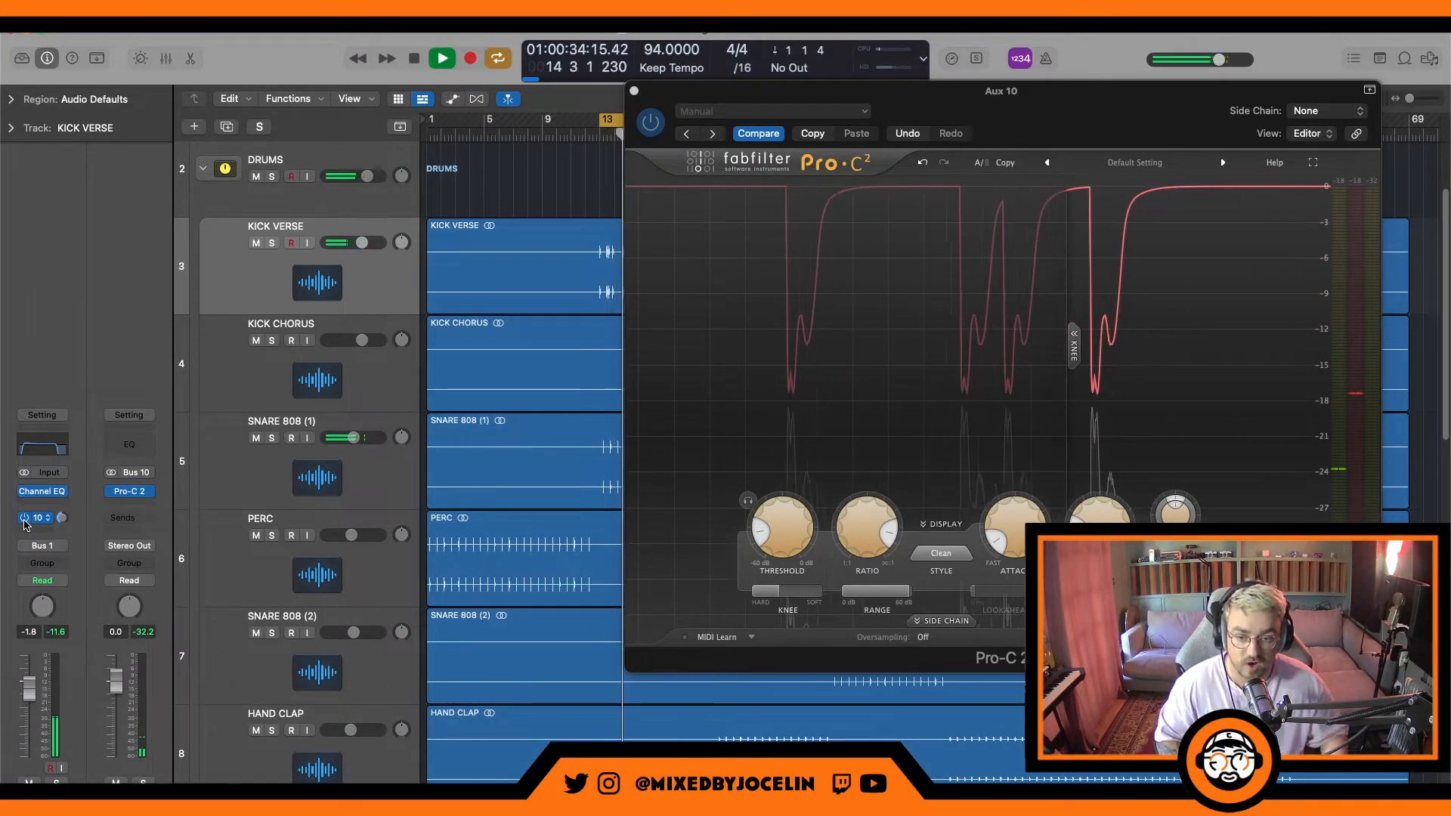
key(space)
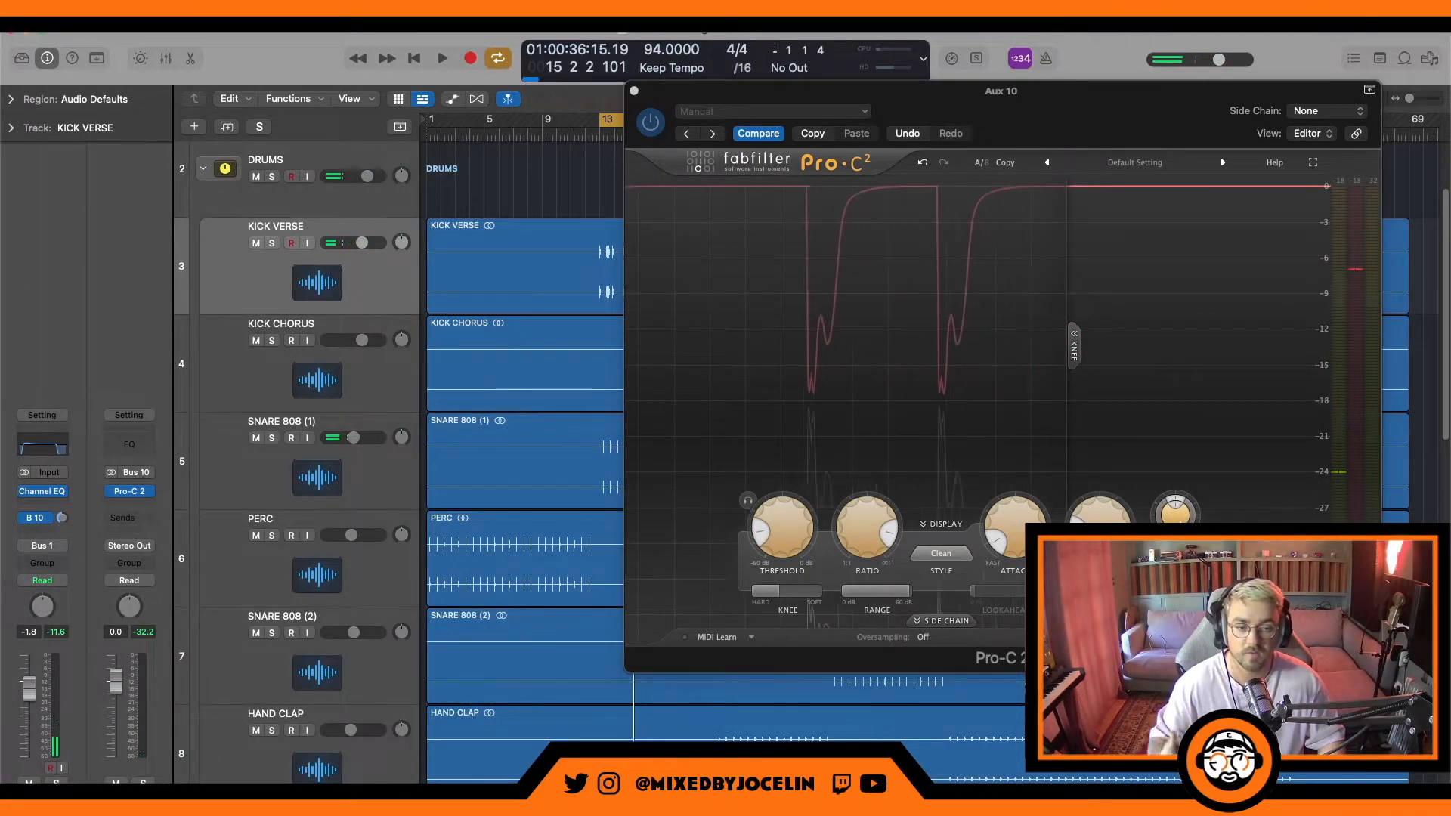
Increase the output gain of Pro-C 2 on Aux 10 and listen to the louder compressed kick in the loop
click(1177, 519)
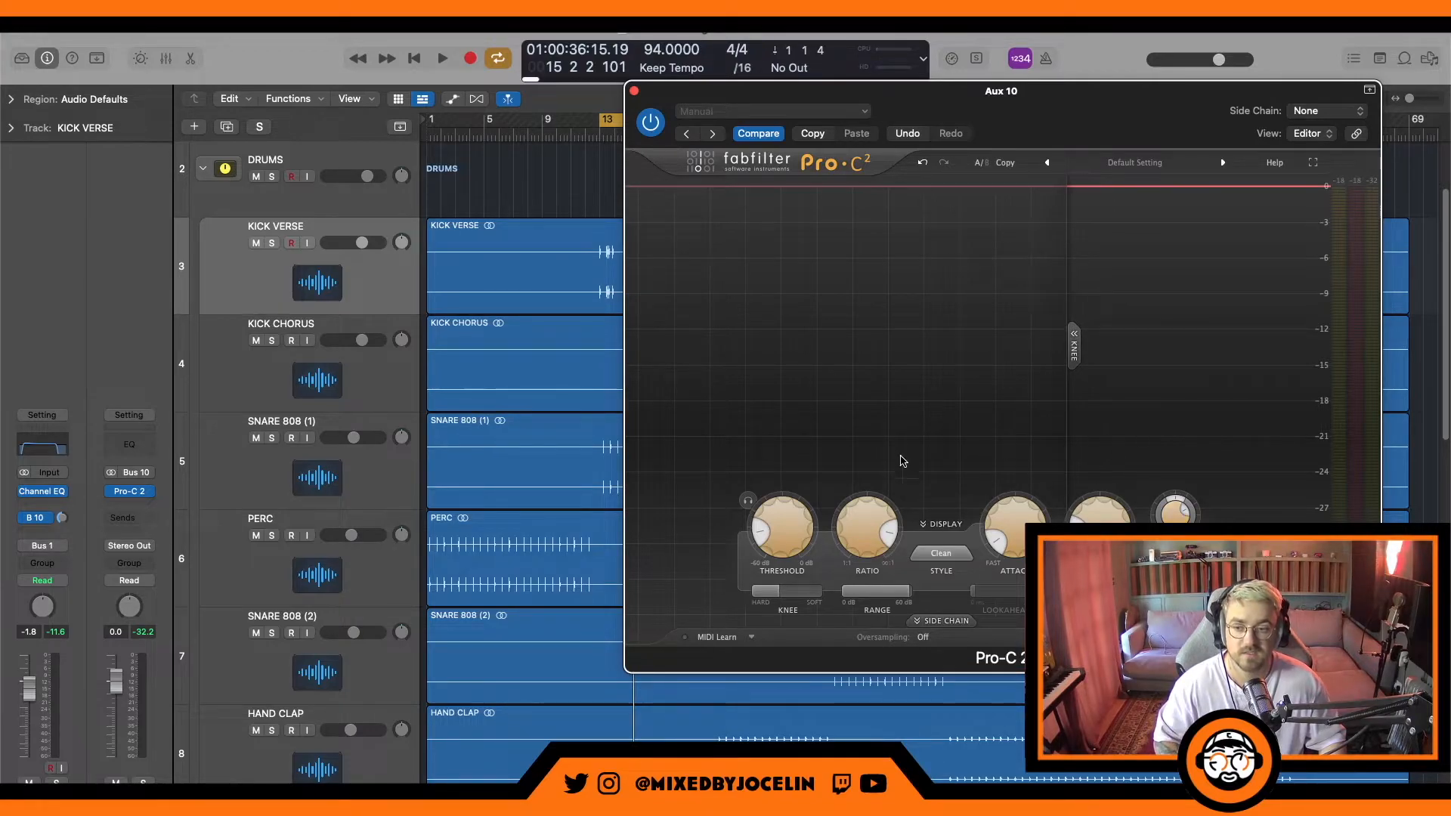
key(space)
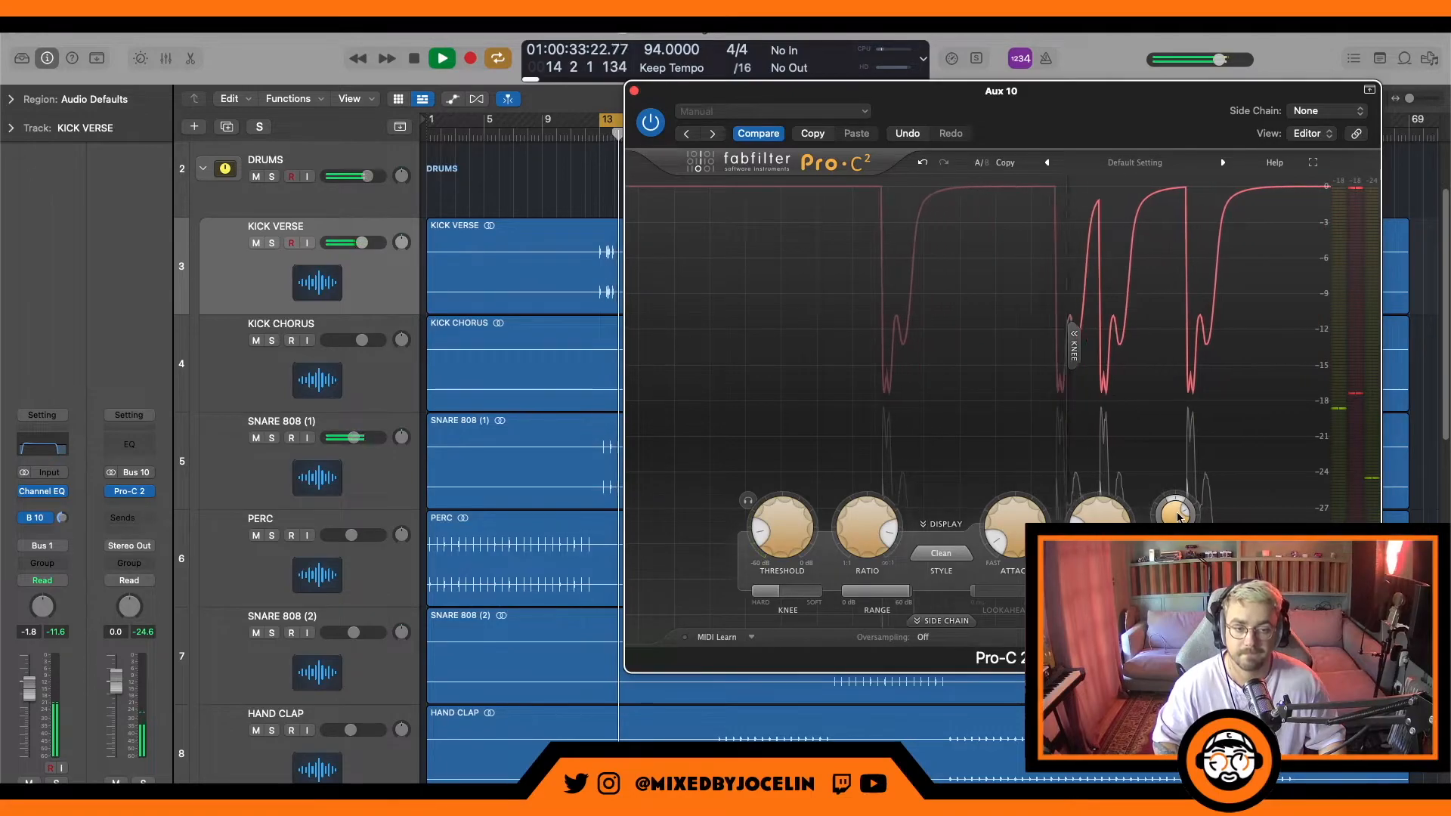
key(space)
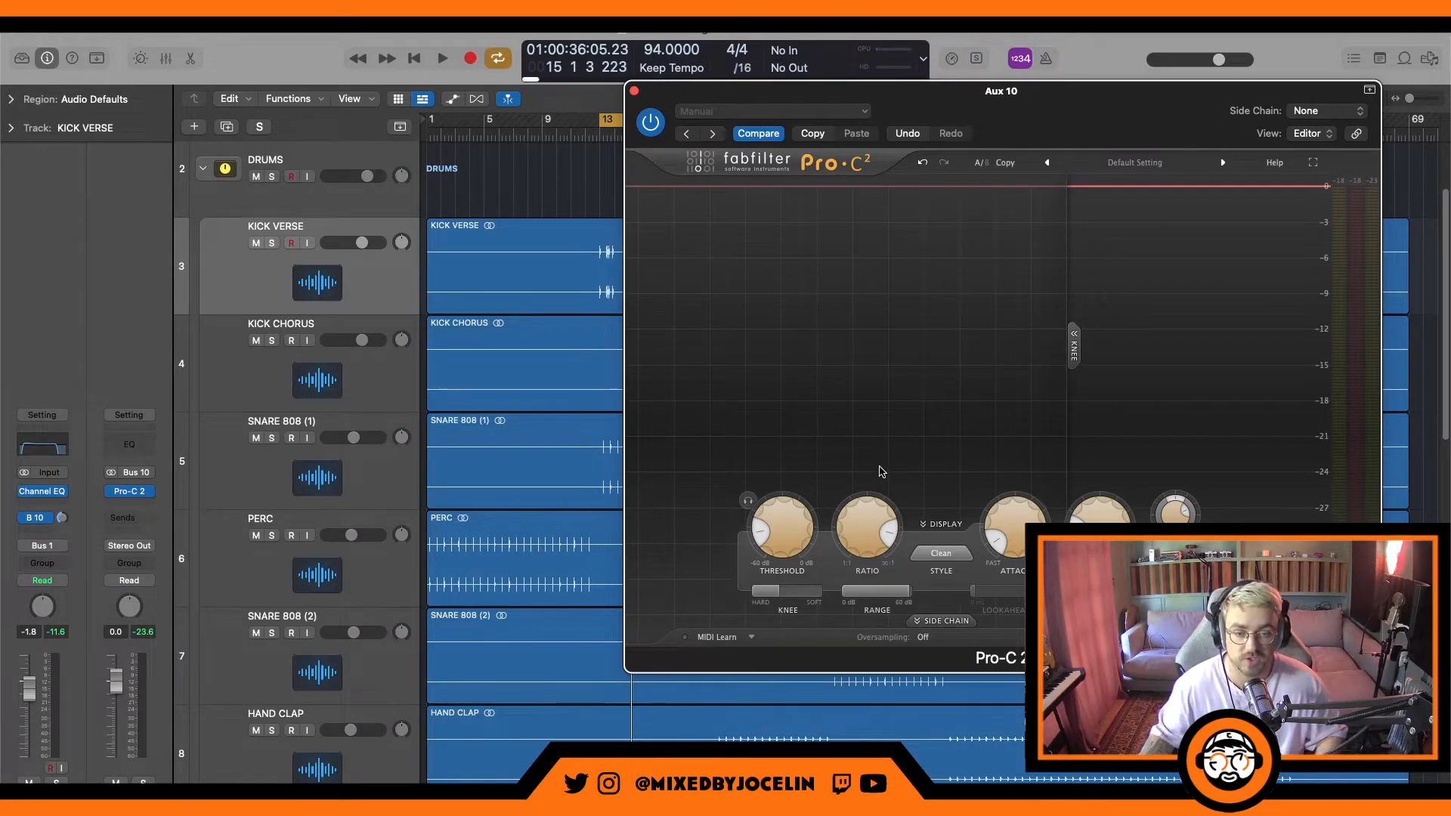
Nudge the KICK VERSE send to Bus 10 slightly higher while the loop plays
key(space)
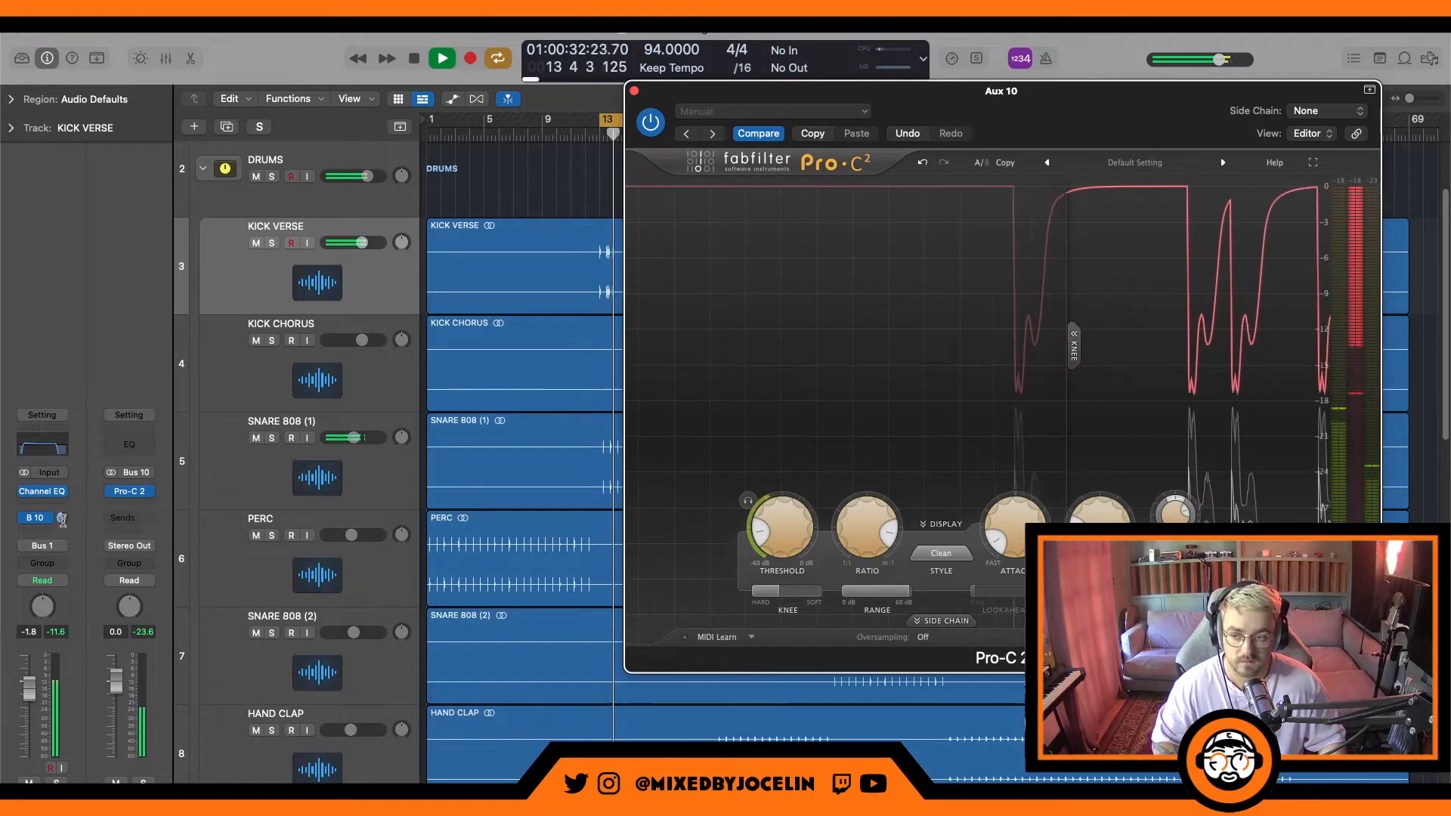
drag(63, 520, 64, 513)
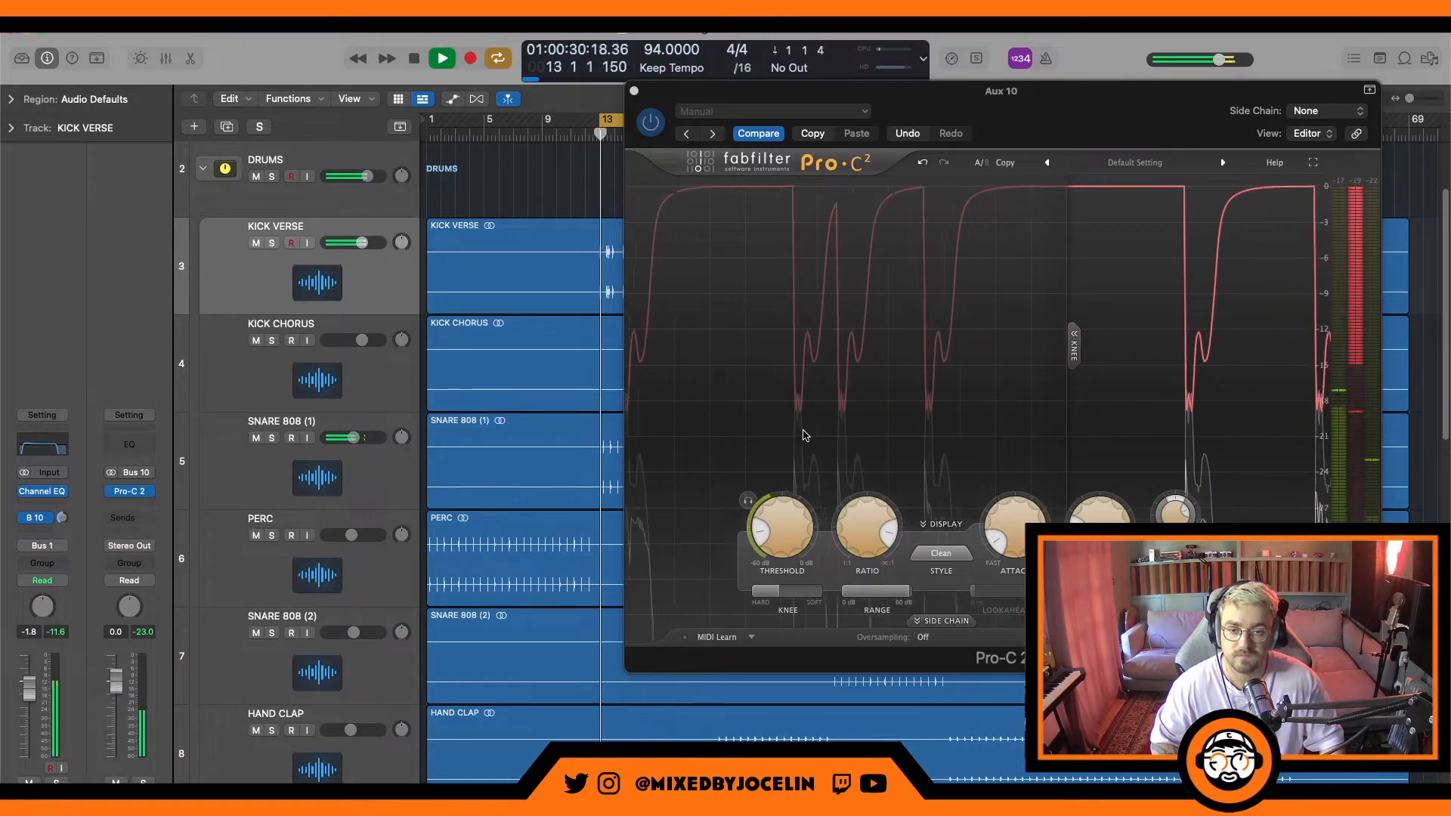
key(space)
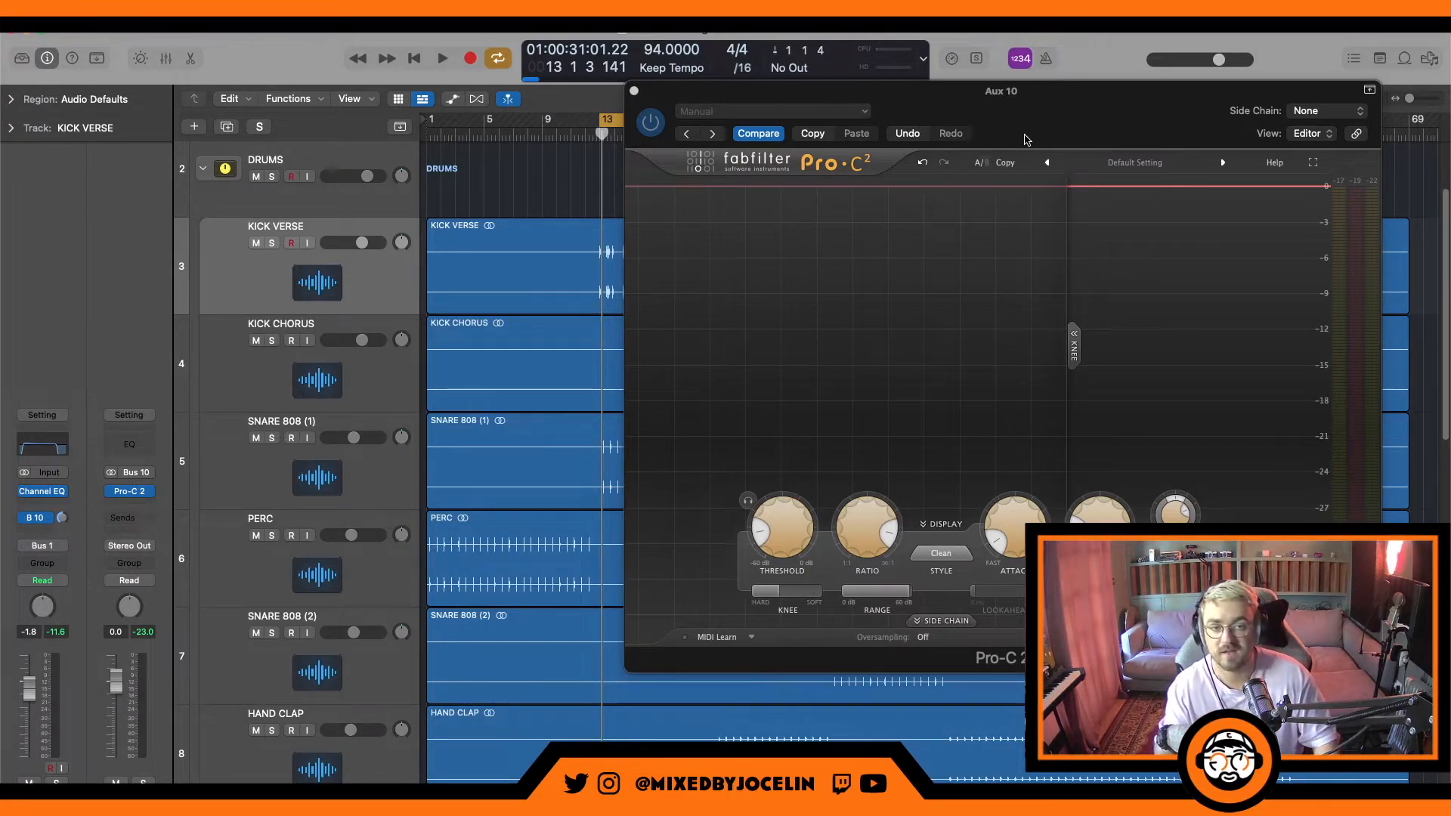
Review the threshold, ratio and wet gain settings of Pro-C 2 on Aux 10 and close the plug-in window
drag(1022, 143, 808, 131)
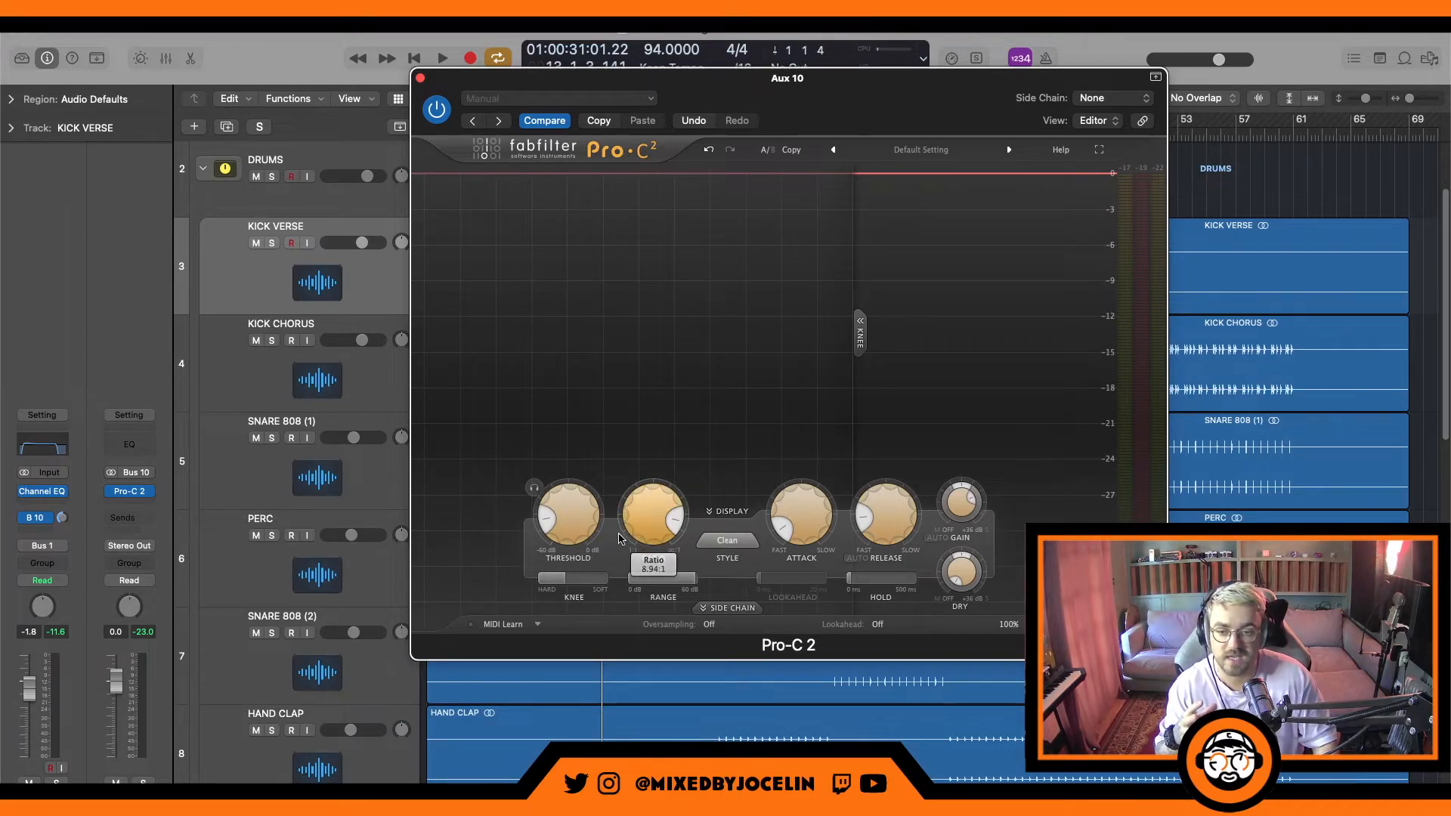
mouse_move(547, 504)
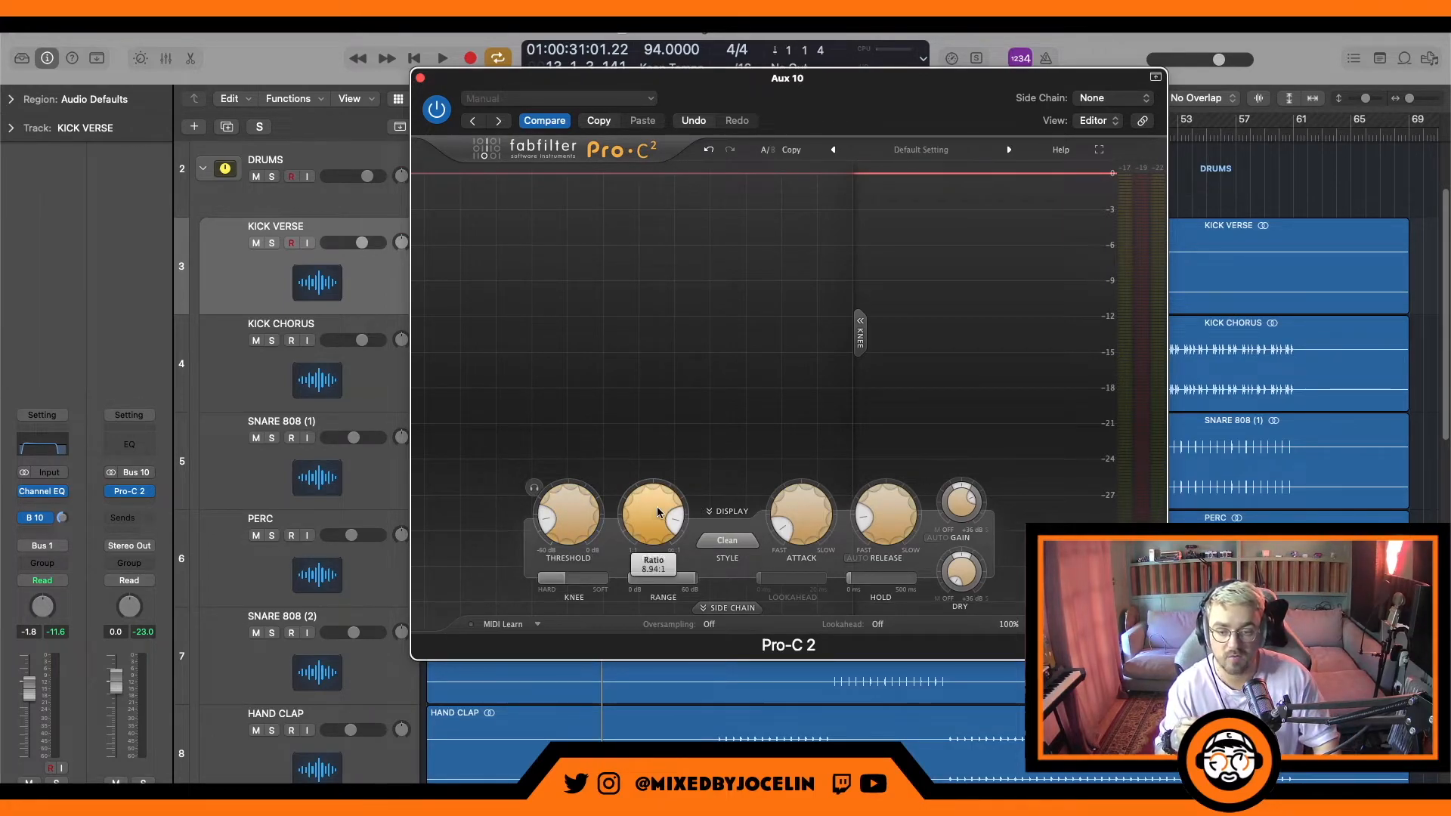
mouse_move(658, 512)
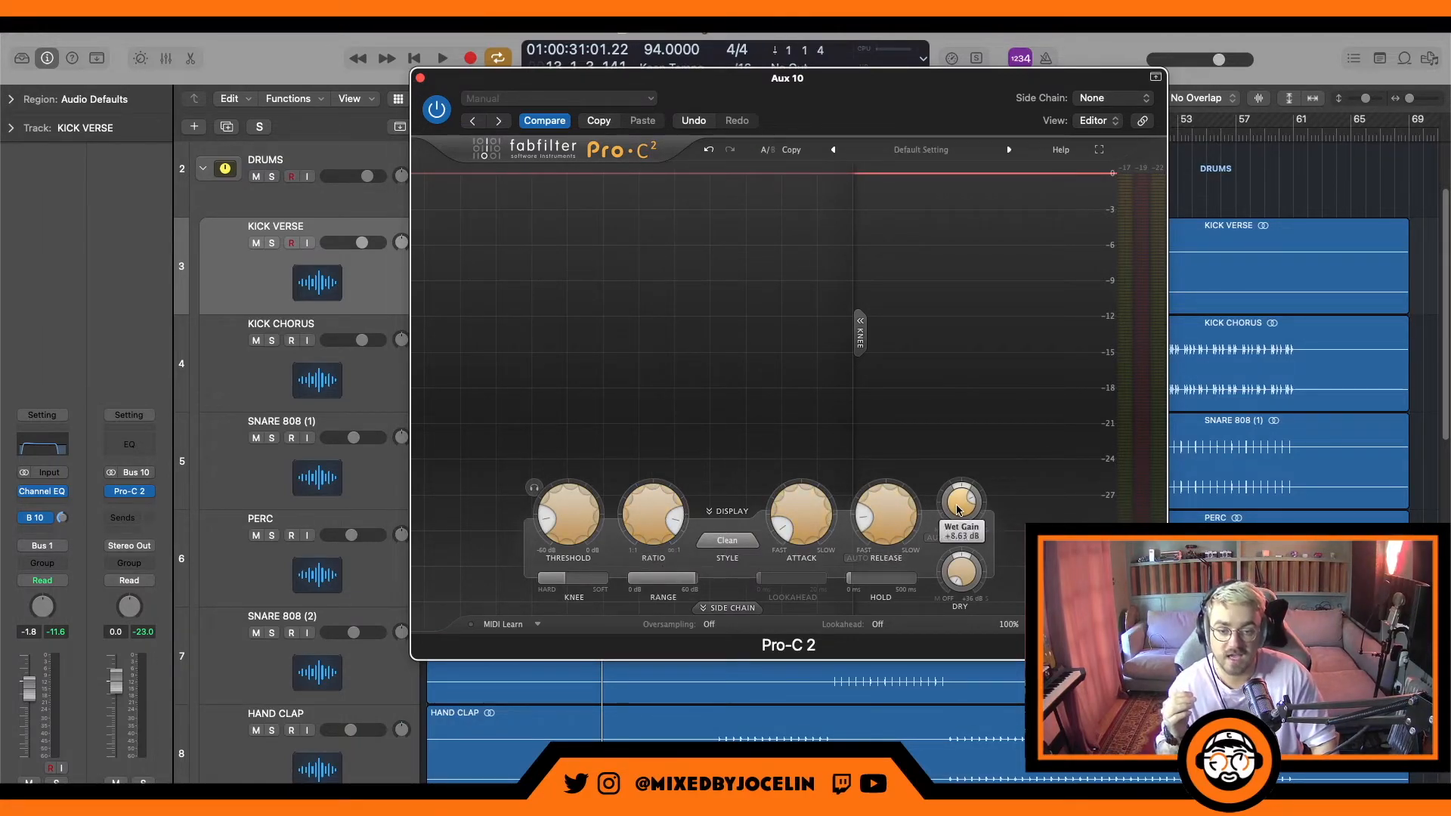
mouse_move(957, 510)
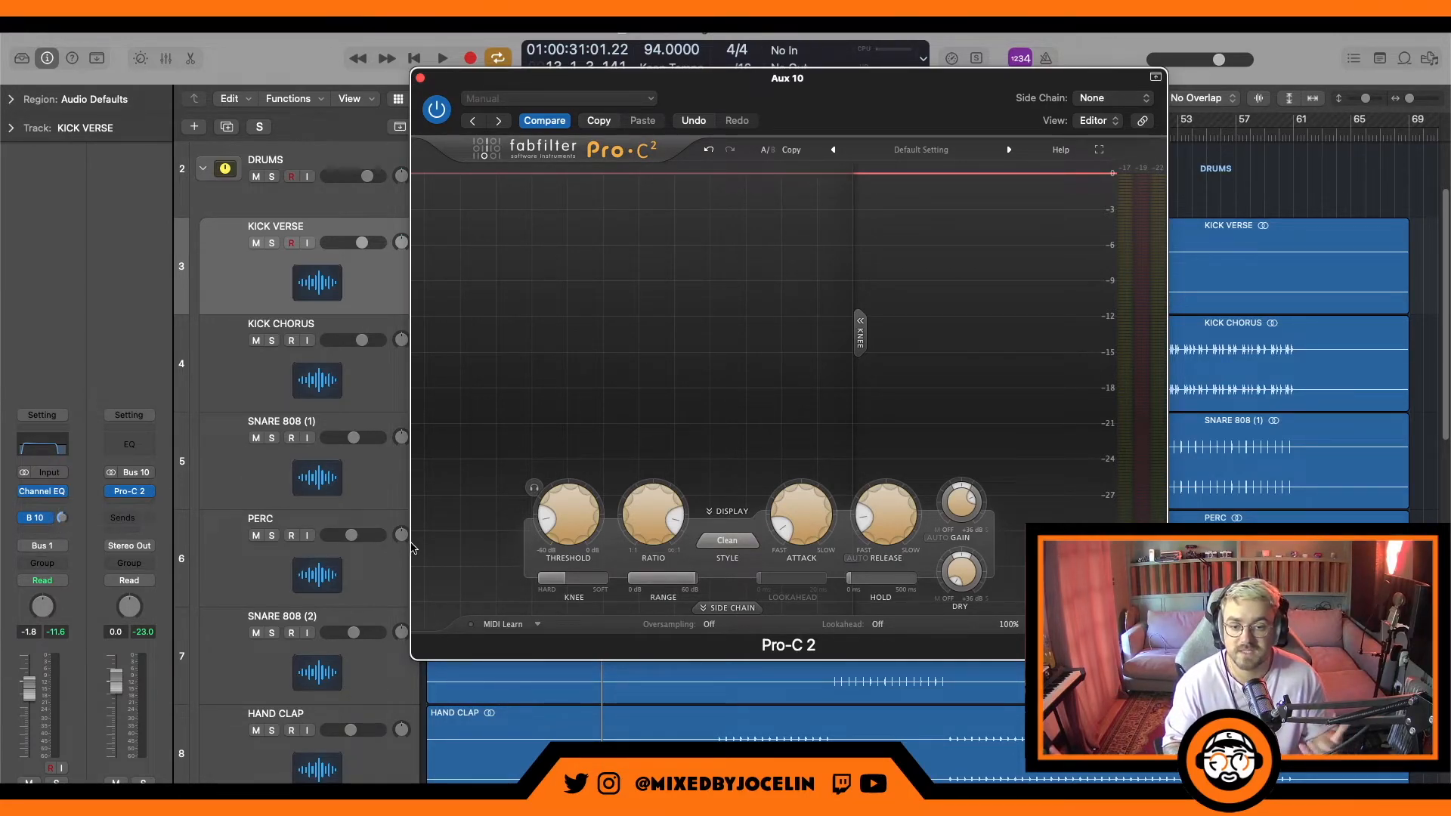
click(421, 78)
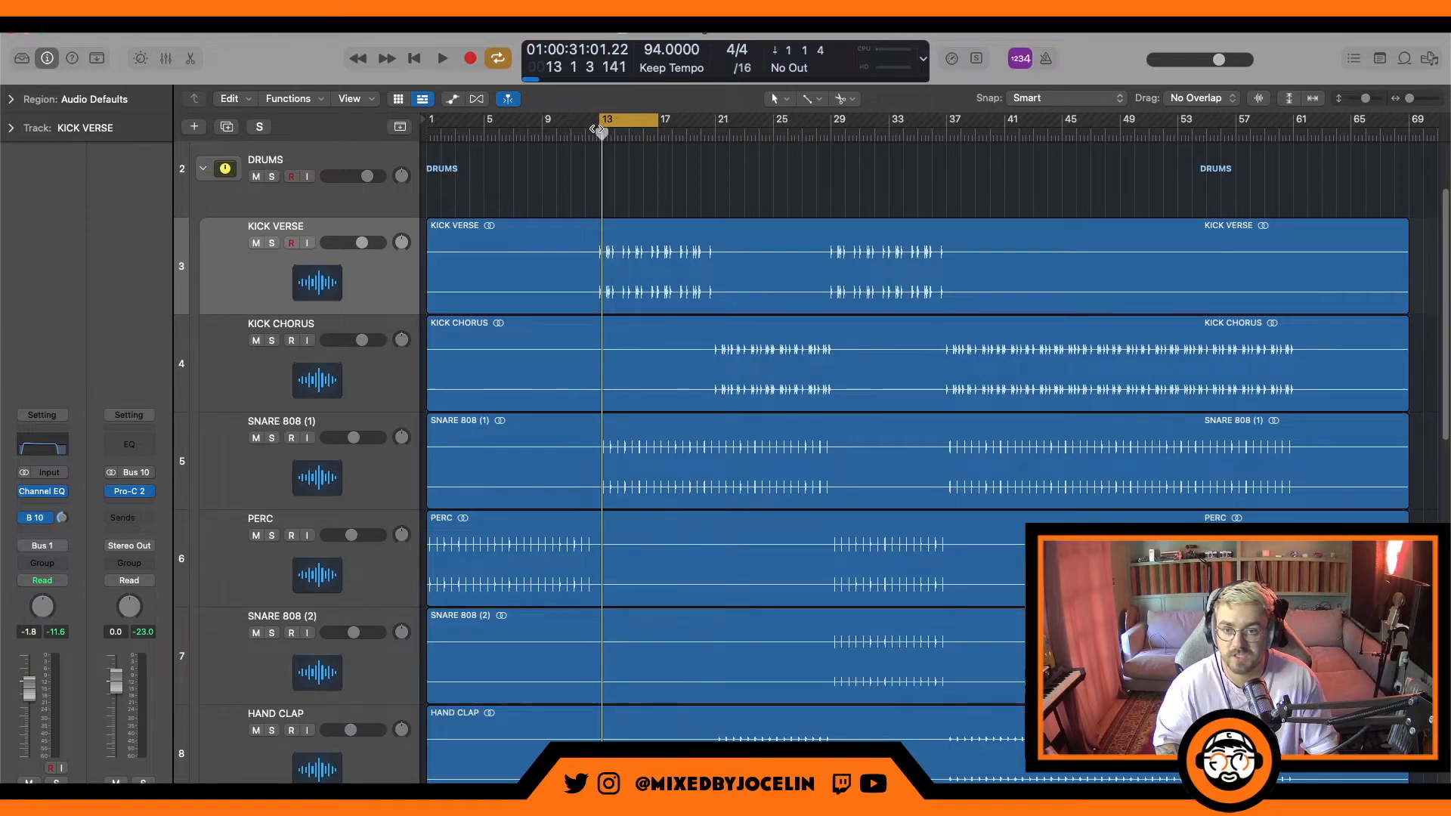
Play the verse drum loop from bar 13 and briefly check the channel levels in the mixer before stopping playback
key(space)
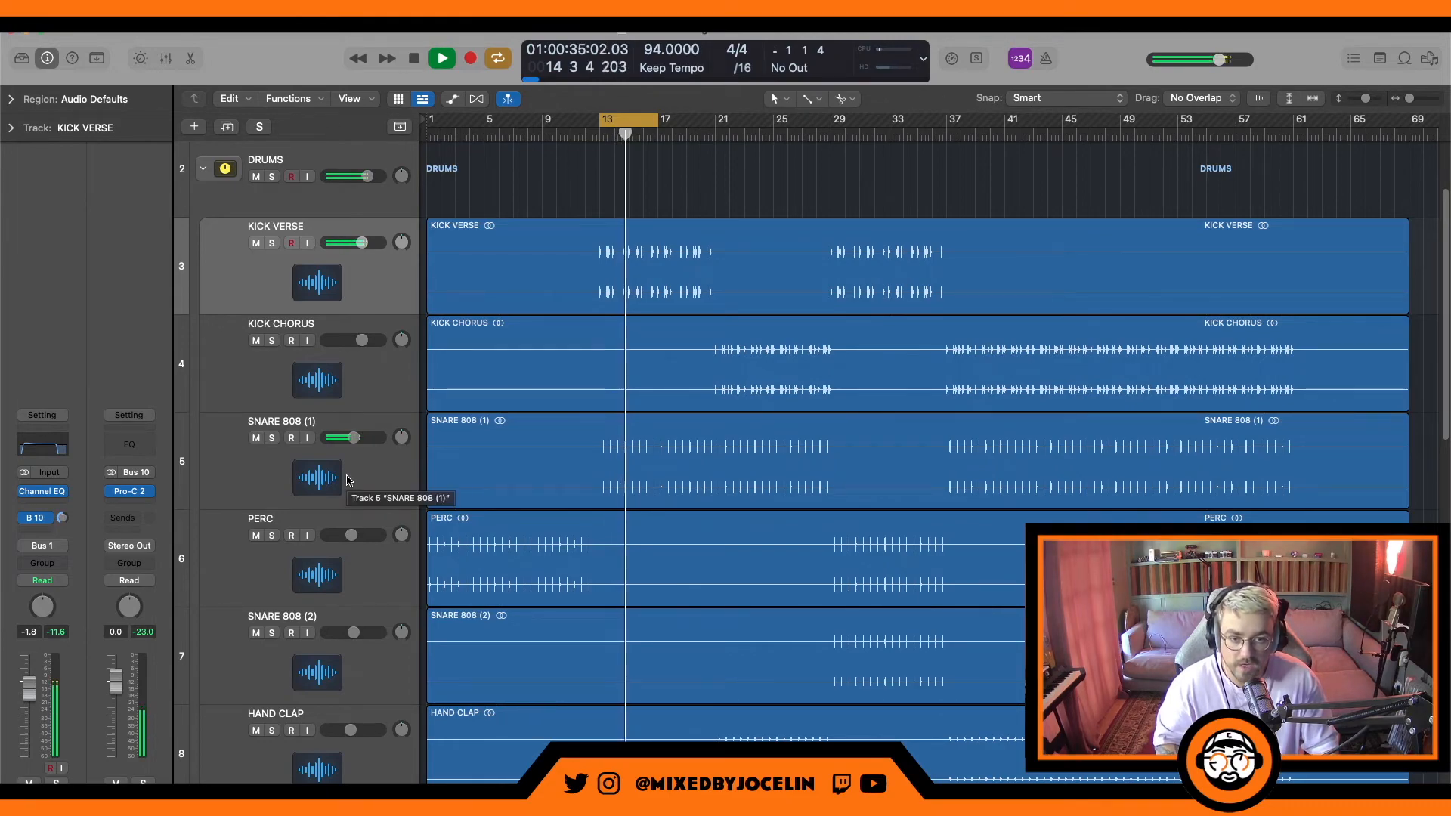
key(x)
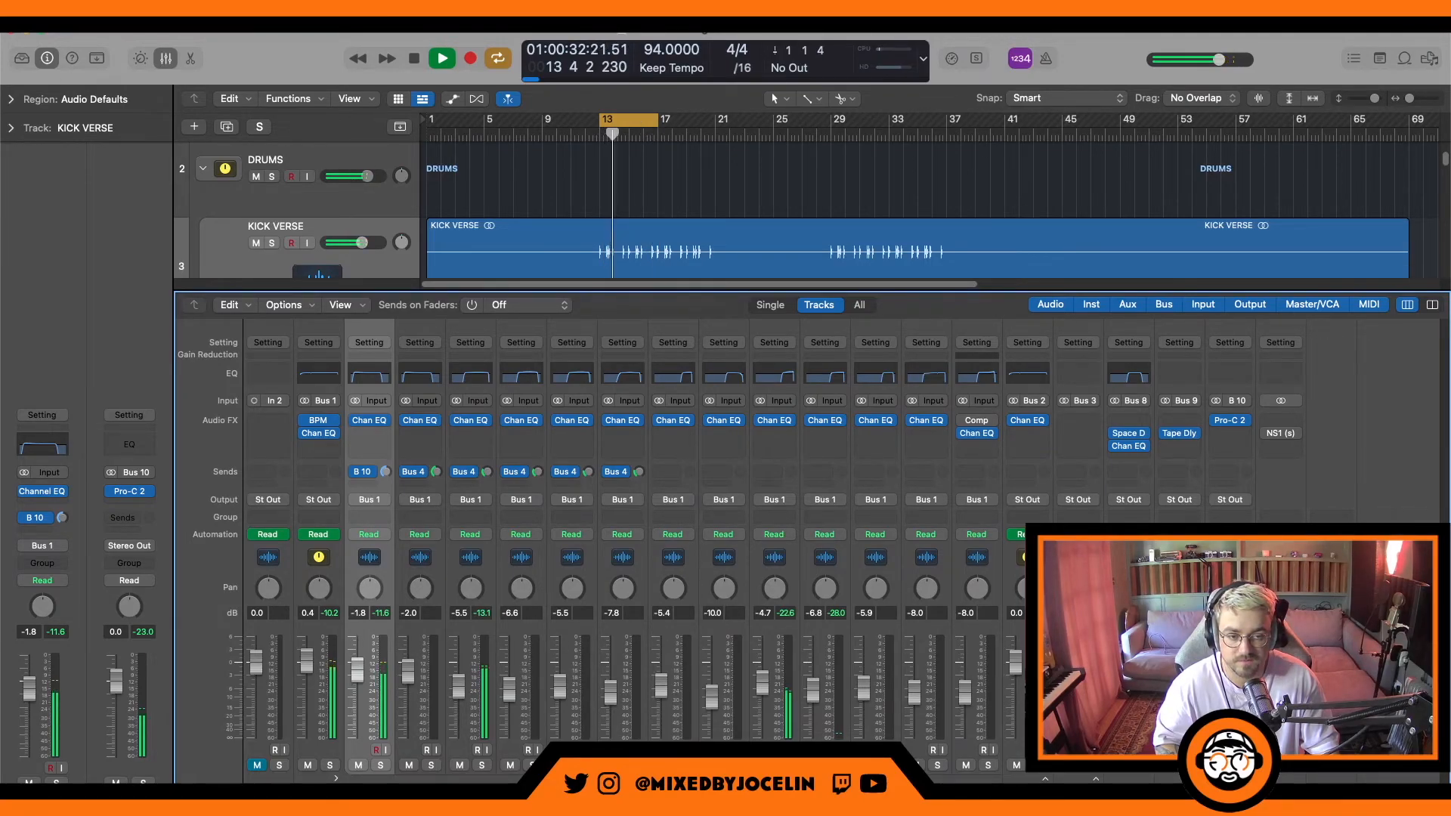
key(x)
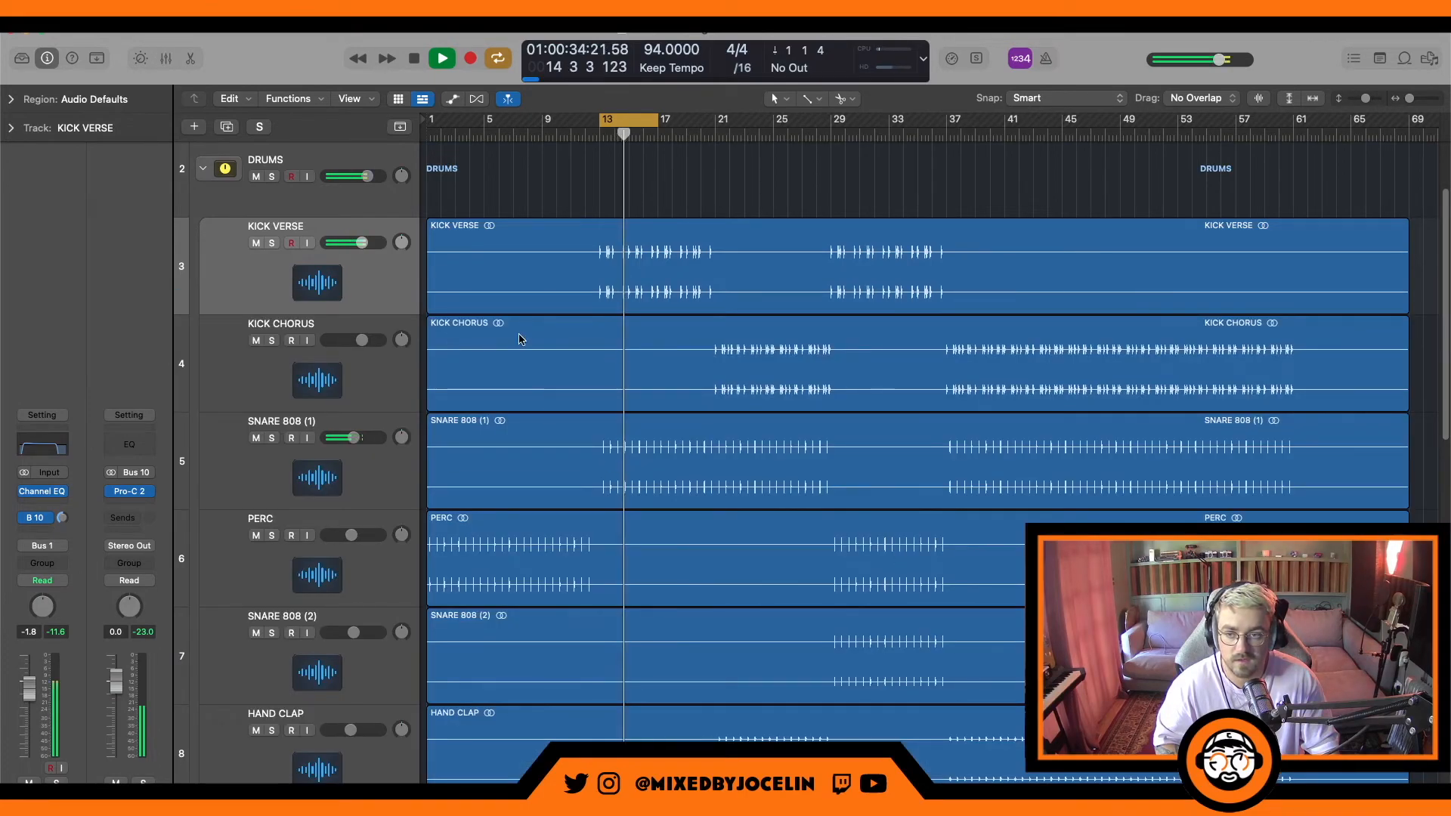
key(space)
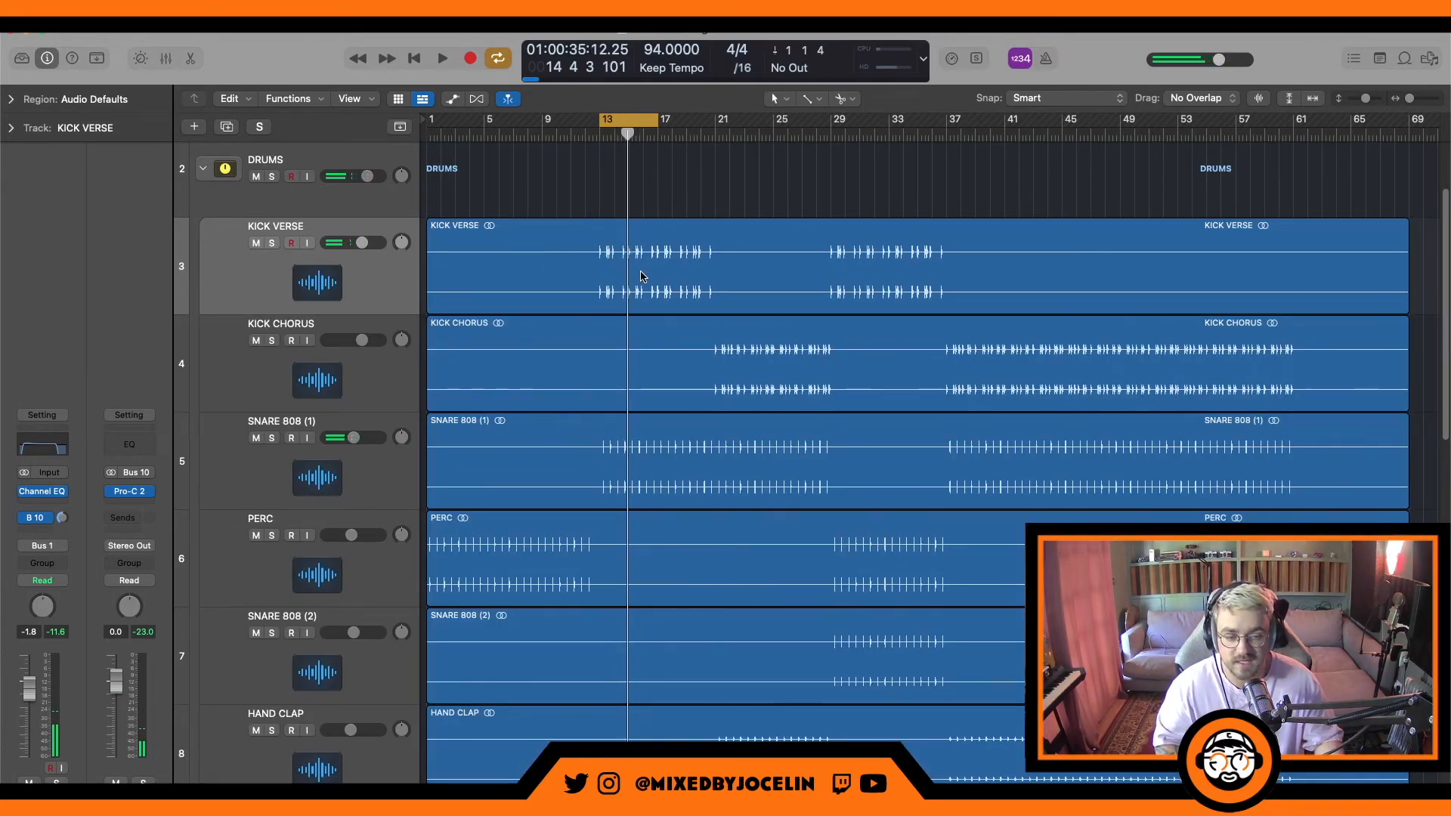